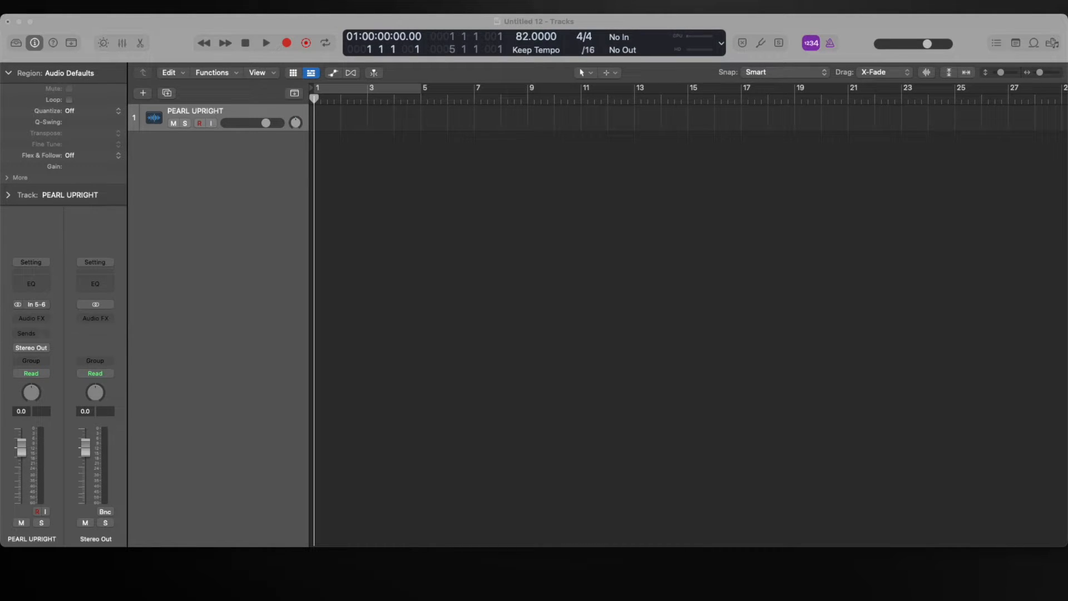
Record the piano part on the PEARL UPRIGHT track from bar 2 to bar 14
{"action": "left_click", "coordinate": [222, 235]}
{"action": "left_click", "coordinate": [340, 99]}
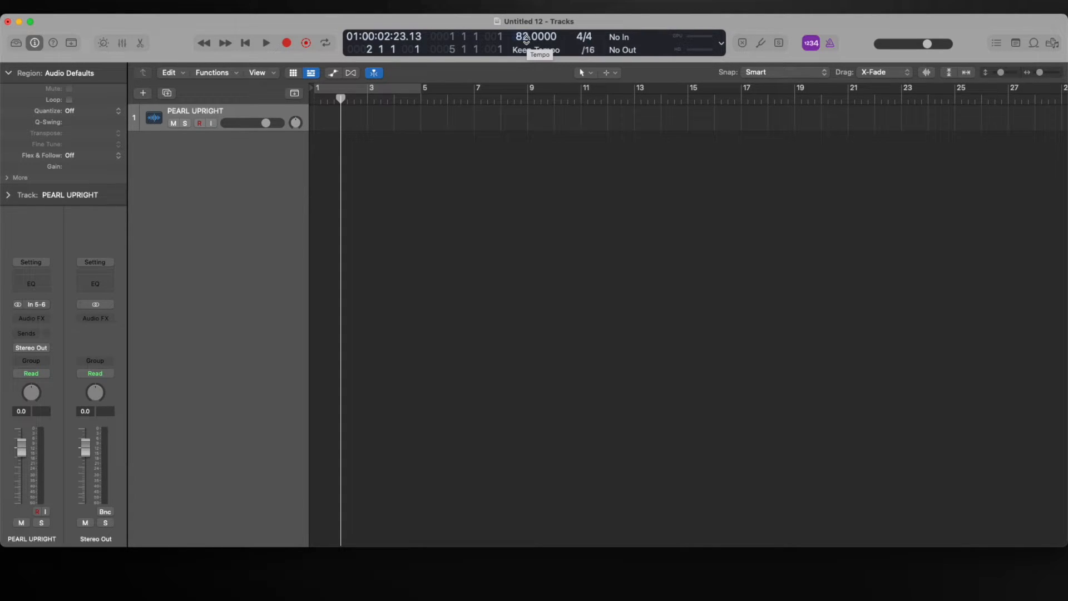
{"action": "key", "text": "r"}
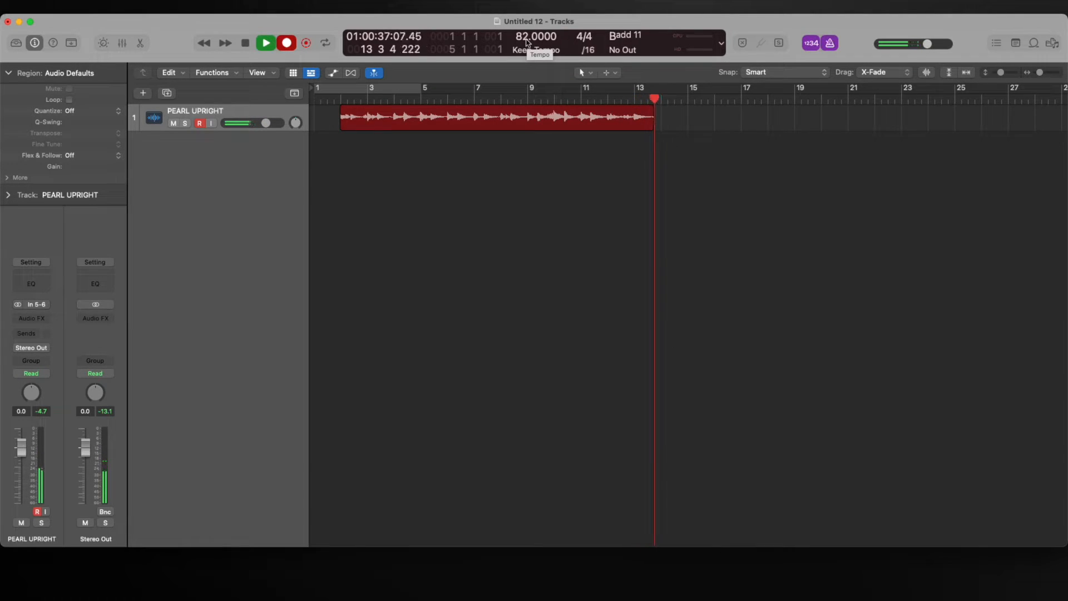
{"action": "key", "text": "space"}
{"action": "key", "text": "Delete"}
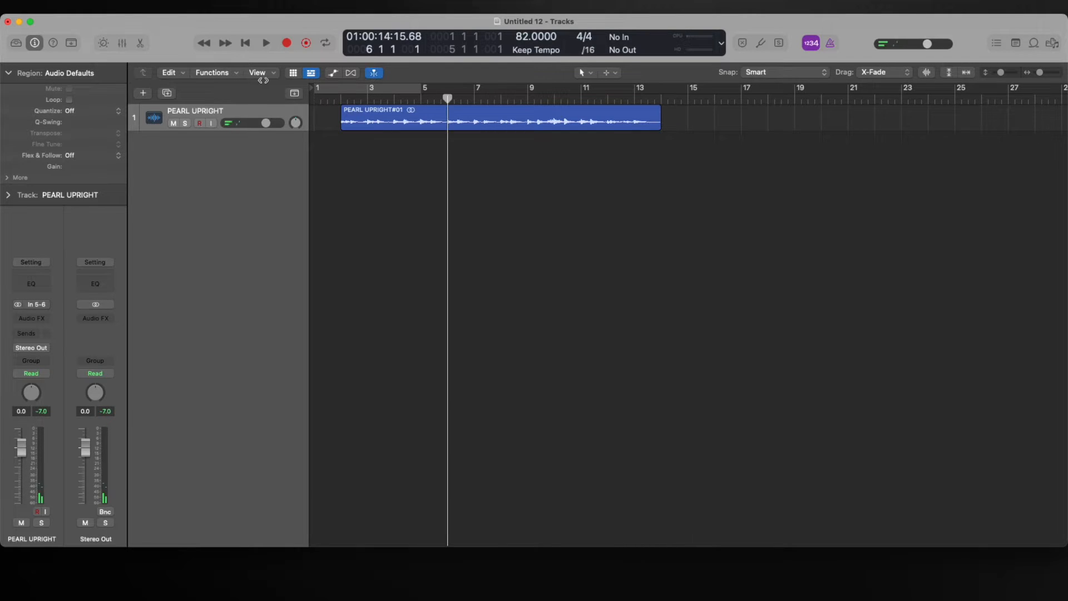
Show the global tracks and add a marker at bar 6 on the Marker track
{"action": "left_click", "coordinate": [295, 93]}
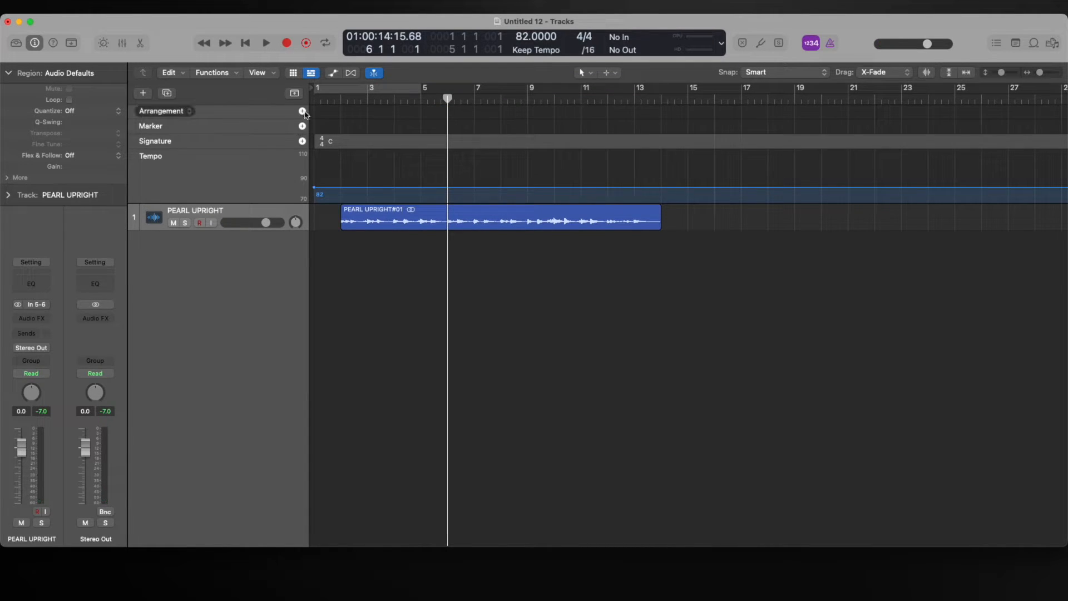
{"action": "left_click", "coordinate": [302, 111]}
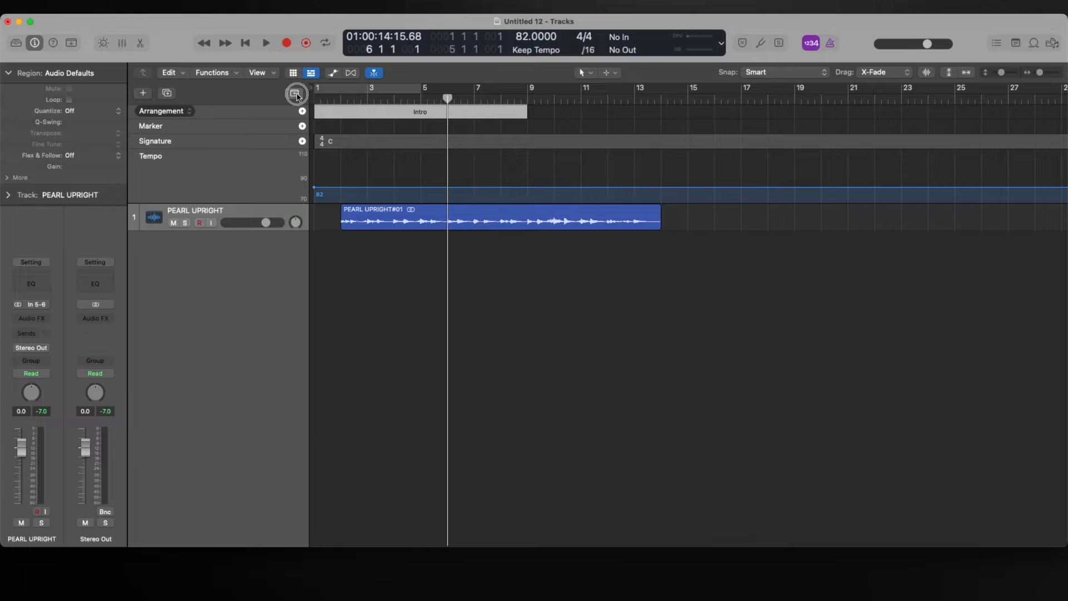
{"action": "left_click", "coordinate": [295, 93]}
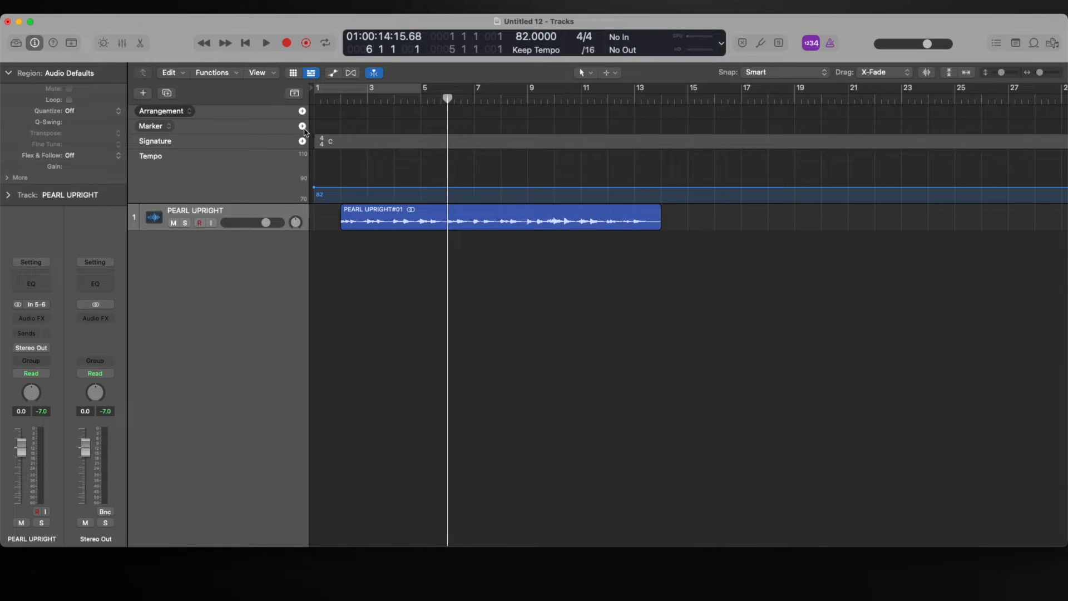
{"action": "left_click", "coordinate": [302, 127]}
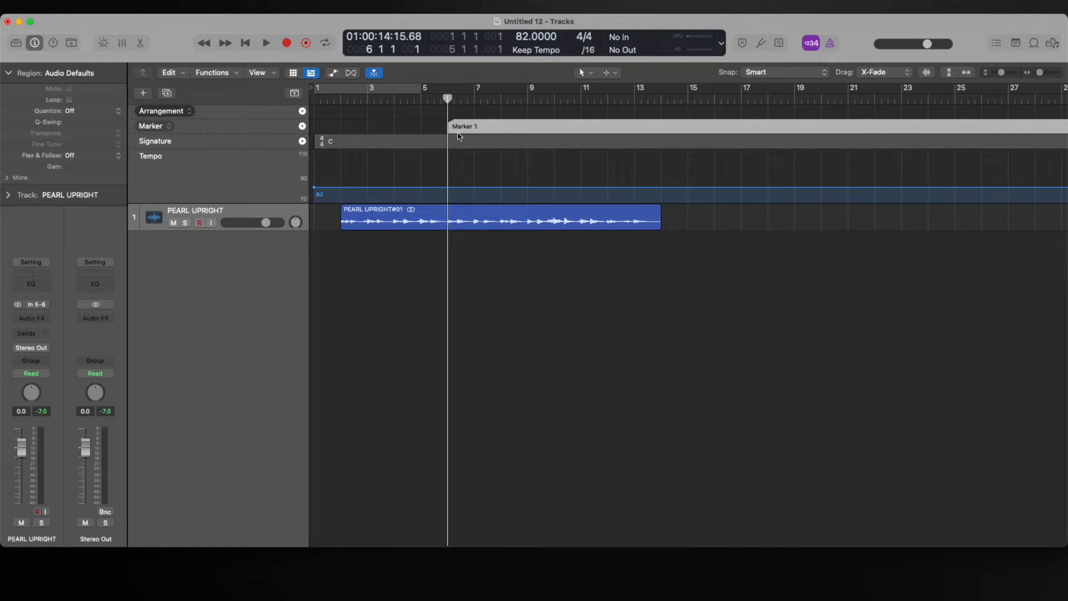
Move the new marker to bar 2, where the piano region starts, keeping cycle mode off
{"action": "left_click_drag", "start_coordinate": [473, 126], "coordinate": [282, 101]}
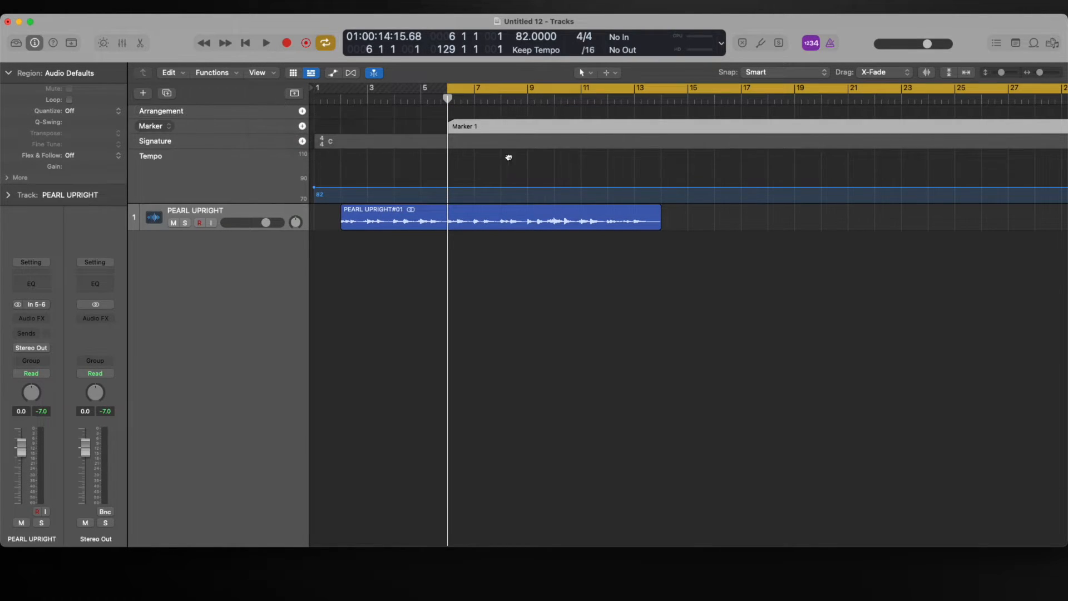
{"action": "key", "text": "x"}
{"action": "key", "text": "x"}
{"action": "key", "text": "c"}
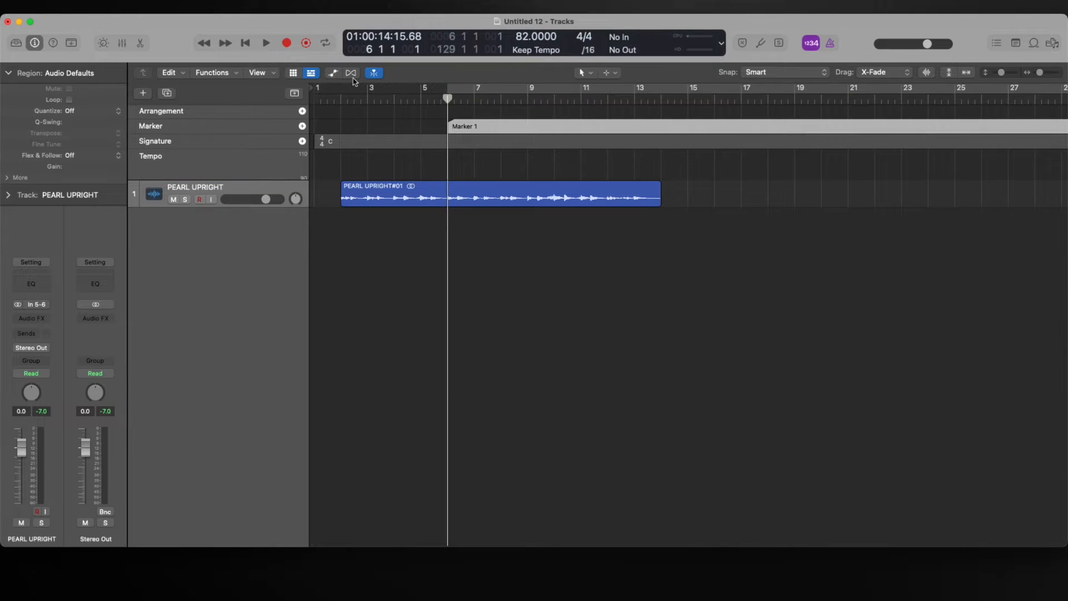
{"action": "left_click", "coordinate": [292, 93]}
{"action": "left_click", "coordinate": [292, 92]}
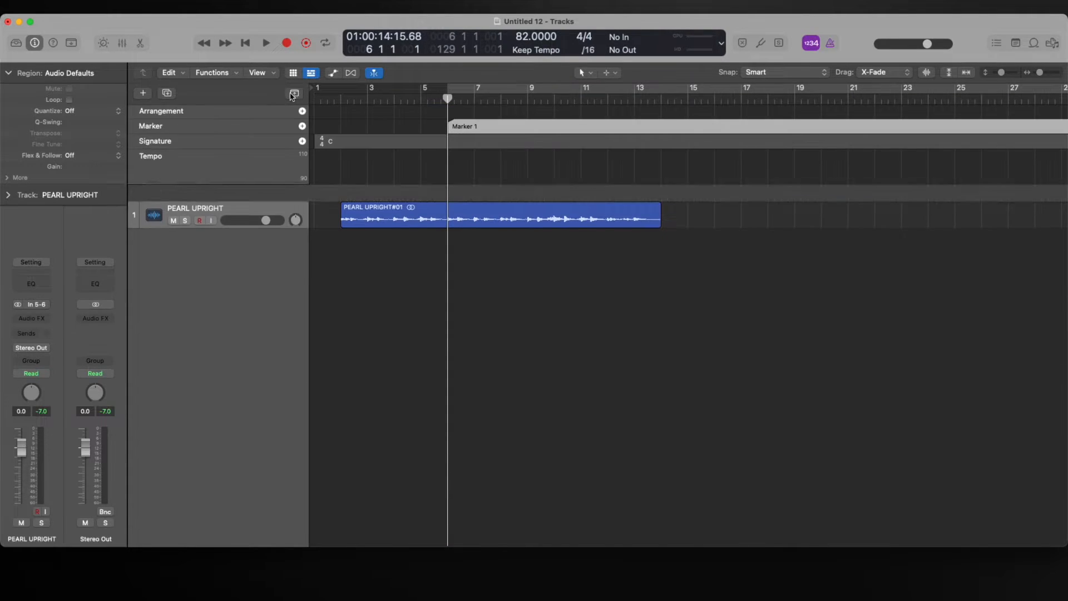
{"action": "left_click_drag", "start_coordinate": [462, 125], "coordinate": [361, 130]}
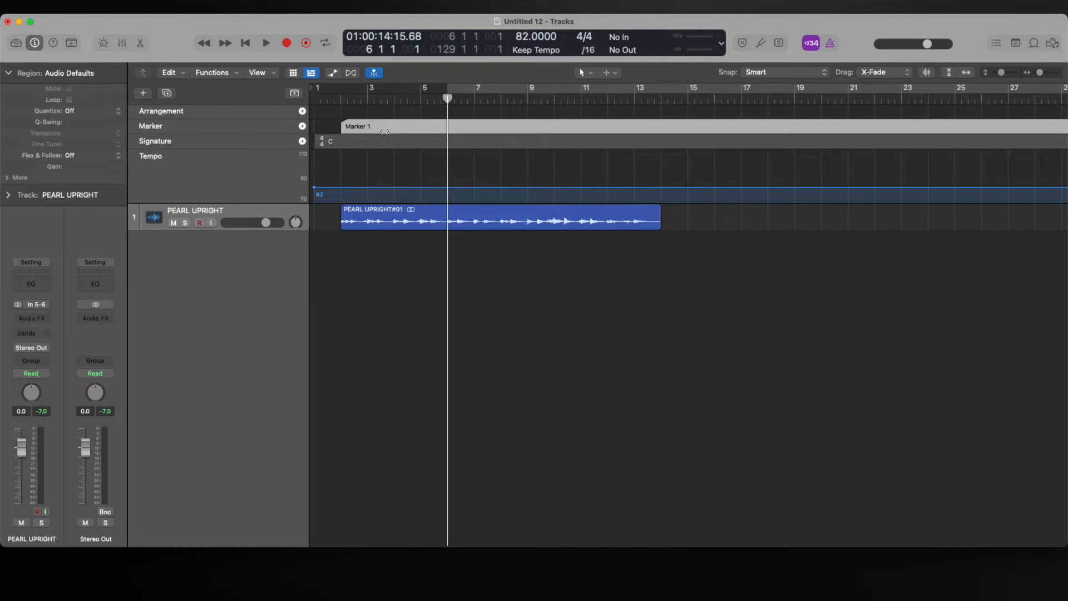
Rename the marker at bar 2 as INTRO
{"action": "left_click", "coordinate": [293, 93]}
{"action": "left_click", "coordinate": [292, 93]}
{"action": "left_click", "coordinate": [292, 93]}
{"action": "double_click", "coordinate": [369, 127]}
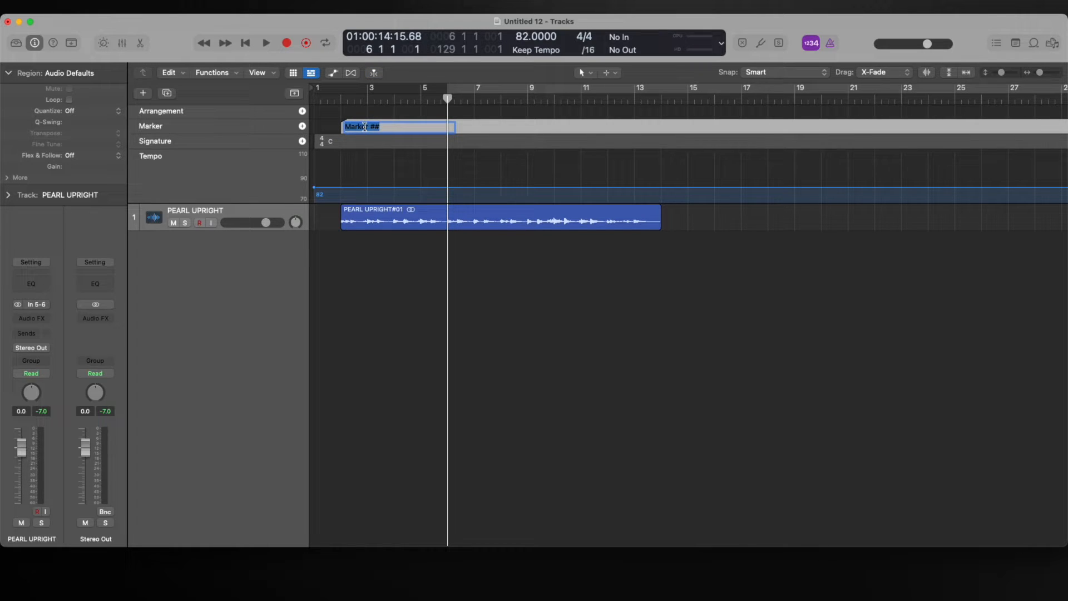
{"action": "type", "text": "INTRO"}
{"action": "left_click", "coordinate": [506, 175]}
Add a marker at bar 6 and name it VERSE 1
{"action": "left_click", "coordinate": [448, 102]}
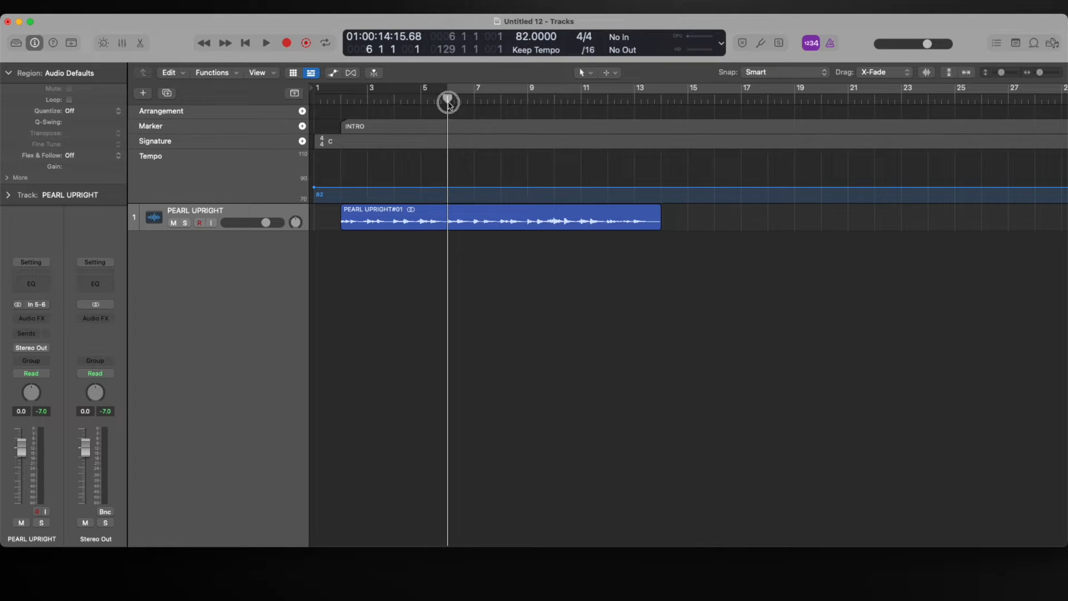
{"action": "left_click", "coordinate": [302, 126]}
{"action": "double_click", "coordinate": [468, 128]}
{"action": "type", "text": "VERS"}
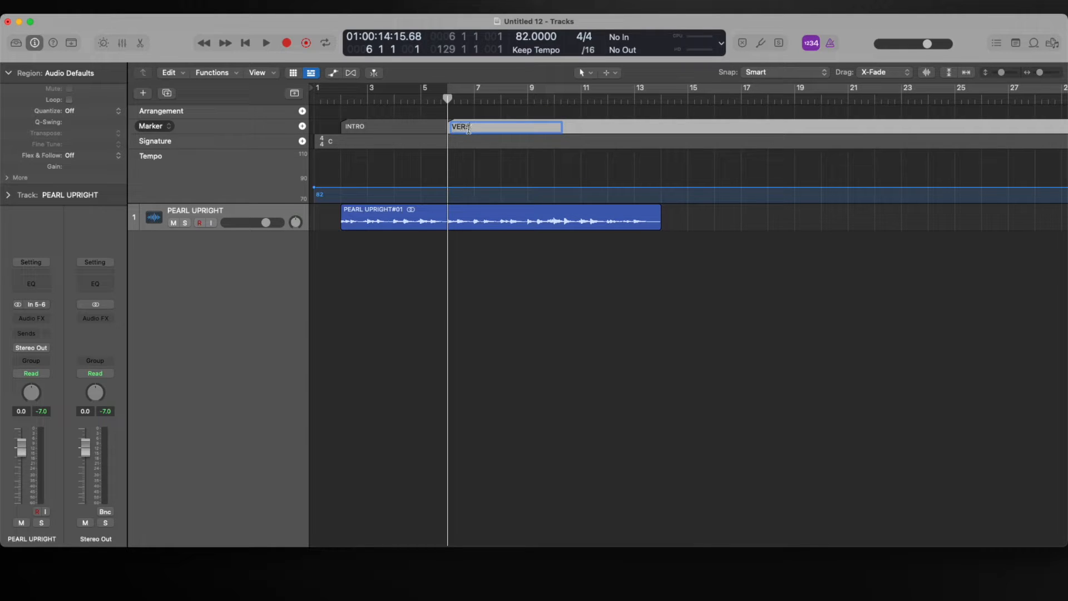
{"action": "type", "text": "E 1"}
{"action": "key", "text": "Return"}
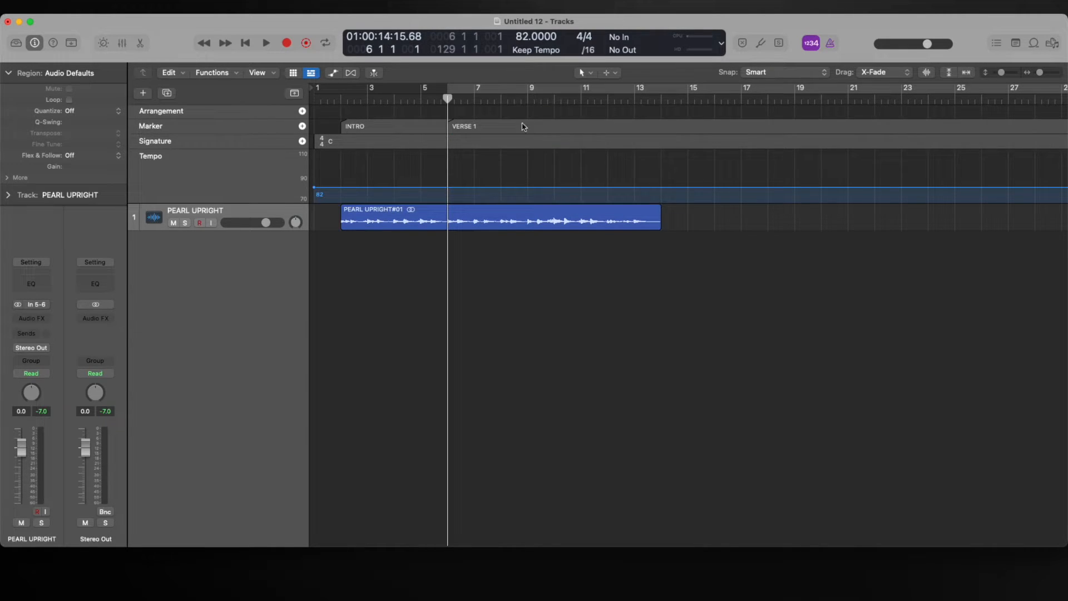
Audition the piano recording up to bar 10, then add a marker at bar 10 named VERSE 2
{"action": "left_click", "coordinate": [515, 100]}
{"action": "key", "text": "space"}
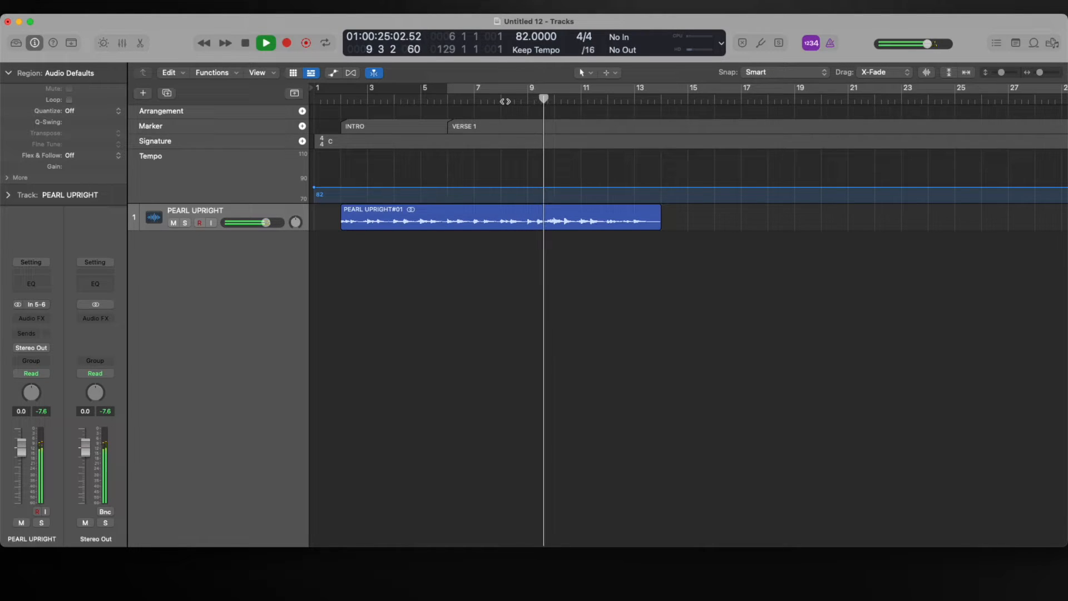
{"action": "key", "text": "space"}
{"action": "left_click", "coordinate": [551, 101]}
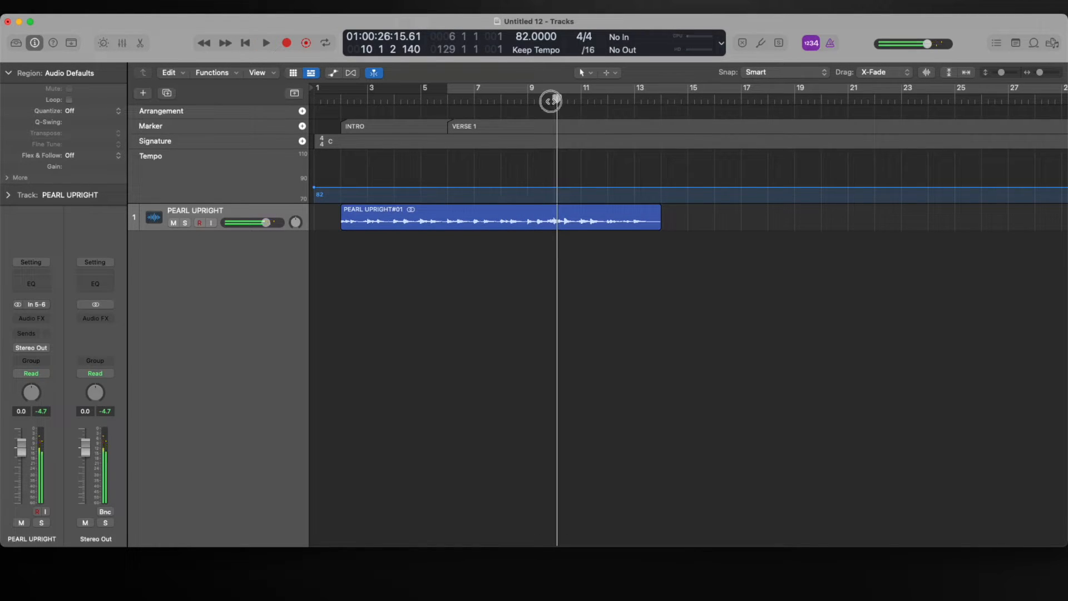
{"action": "left_click", "coordinate": [555, 100]}
{"action": "key", "text": "alt+apostrophe"}
{"action": "double_click", "coordinate": [575, 128]}
{"action": "type", "text": "VERSE"}
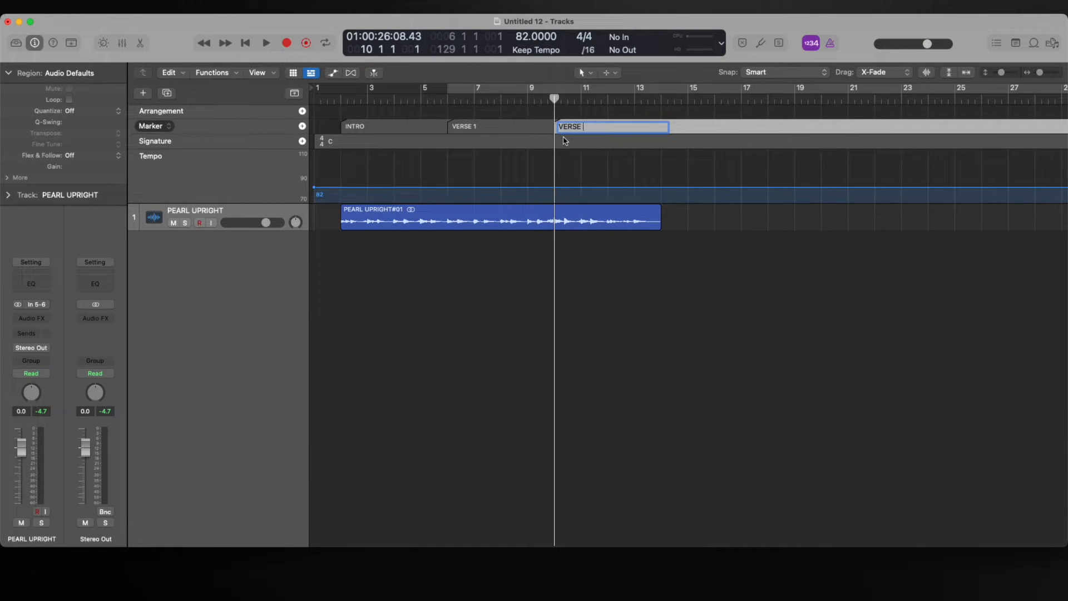
{"action": "type", "text": " 2"}
{"action": "key", "text": "Return"}
Add a software instrument track and load the Fingerstyle Electric Bass patch from the Legacy GarageBand bass sounds
{"action": "key", "text": "alt+super+s"}
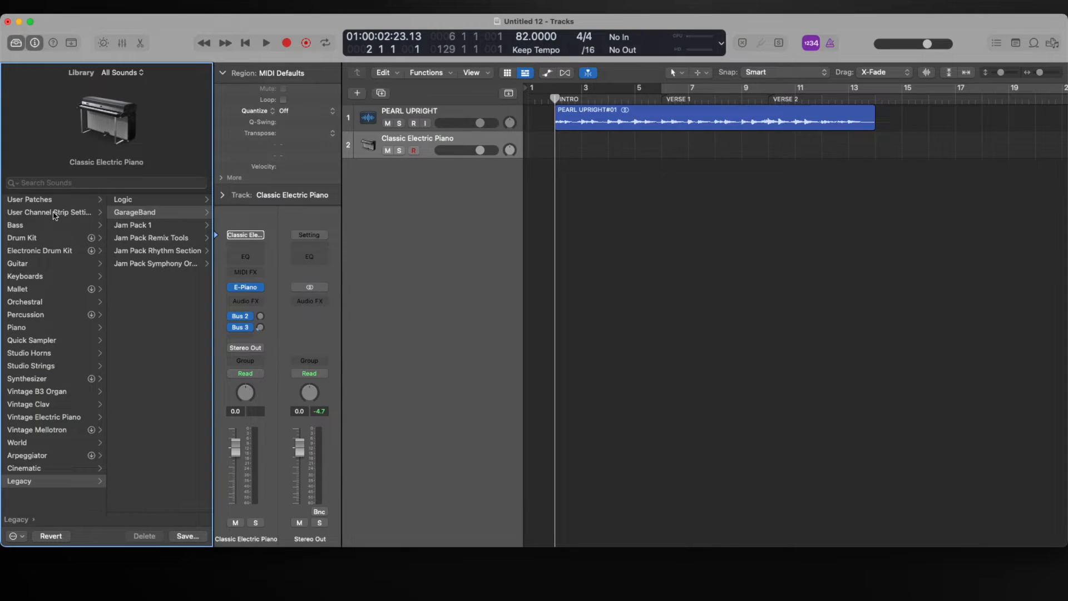
{"action": "left_click", "coordinate": [968, 458]}
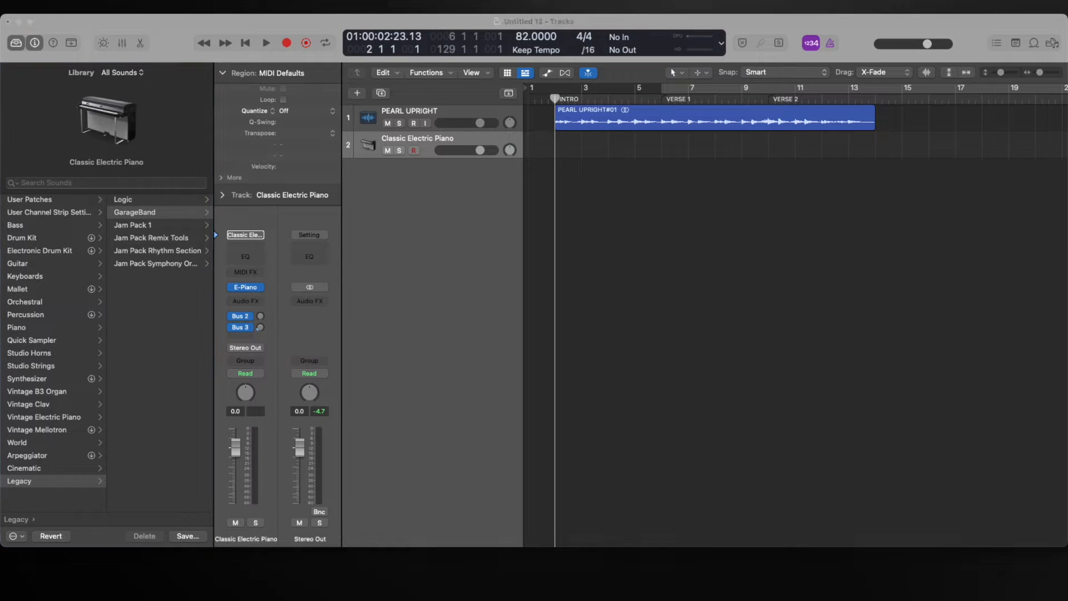
{"action": "left_click", "coordinate": [23, 481]}
{"action": "left_click", "coordinate": [141, 202]}
{"action": "left_click", "coordinate": [93, 213]}
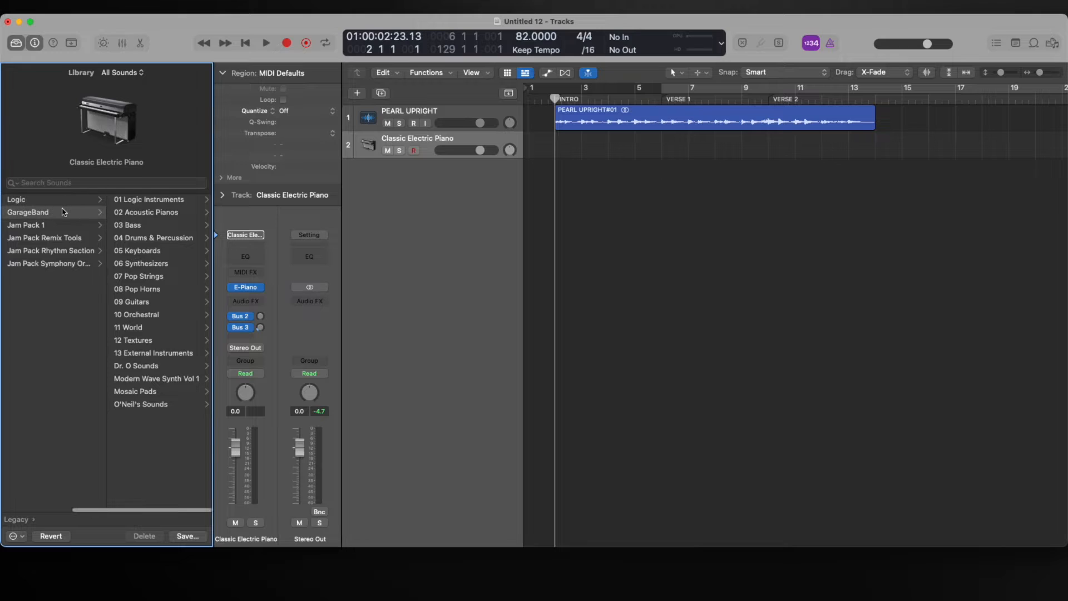
{"action": "left_click", "coordinate": [126, 201]}
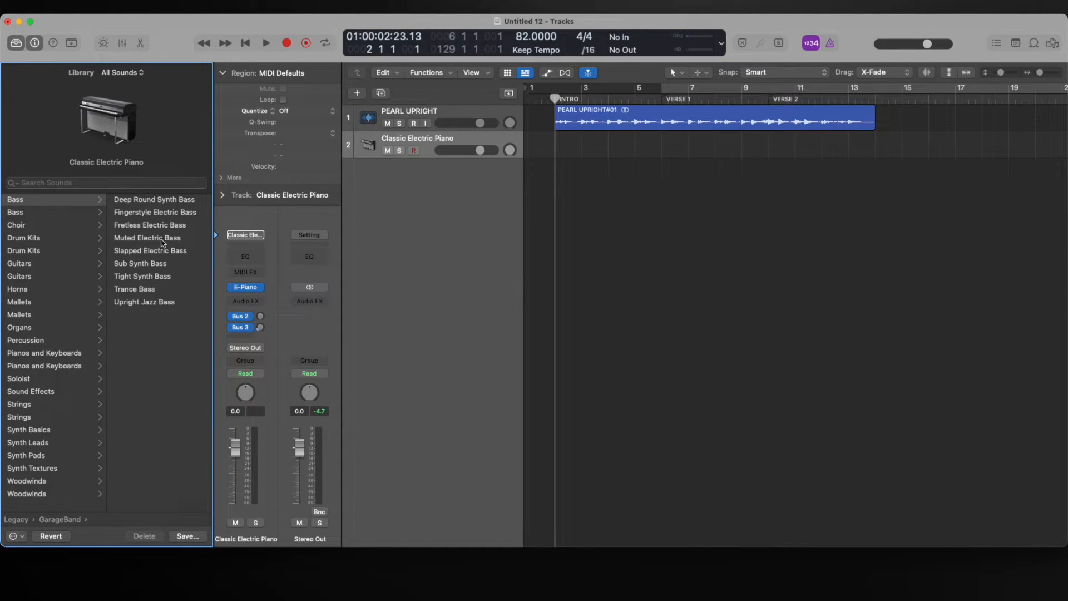
{"action": "left_click", "coordinate": [144, 214]}
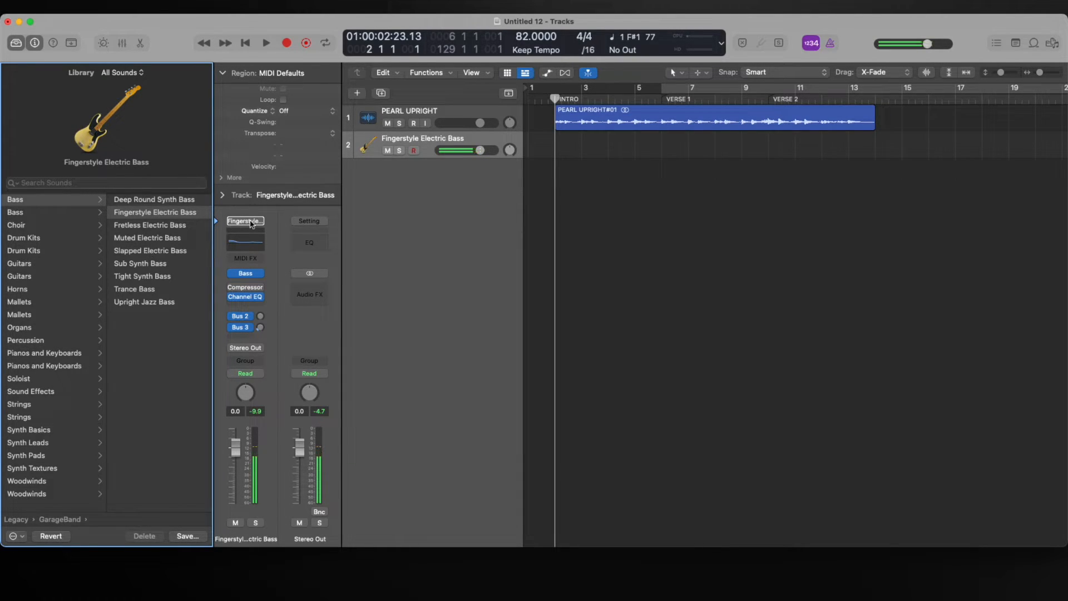
Add another software instrument track below the electric bass and load the Thumb Bass patch
{"action": "double_click", "coordinate": [424, 186]}
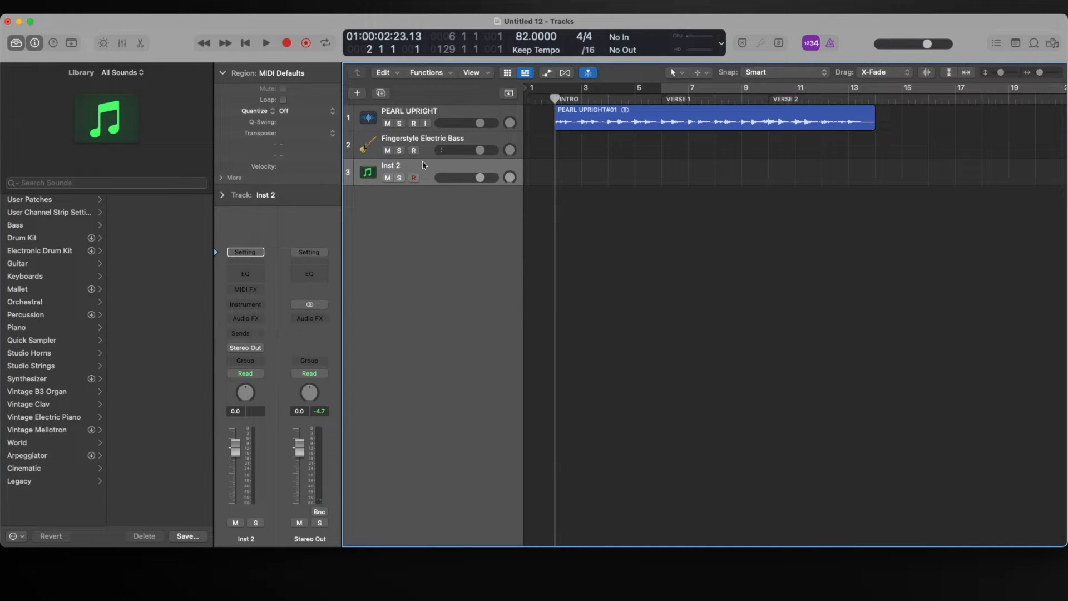
{"action": "left_click", "coordinate": [23, 226]}
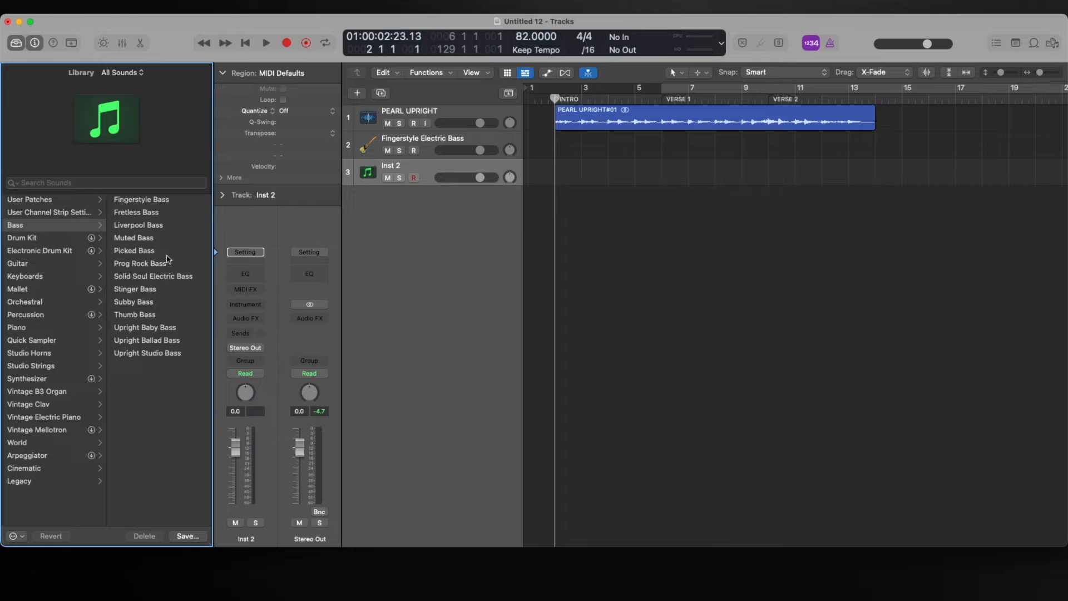
{"action": "left_click", "coordinate": [133, 314]}
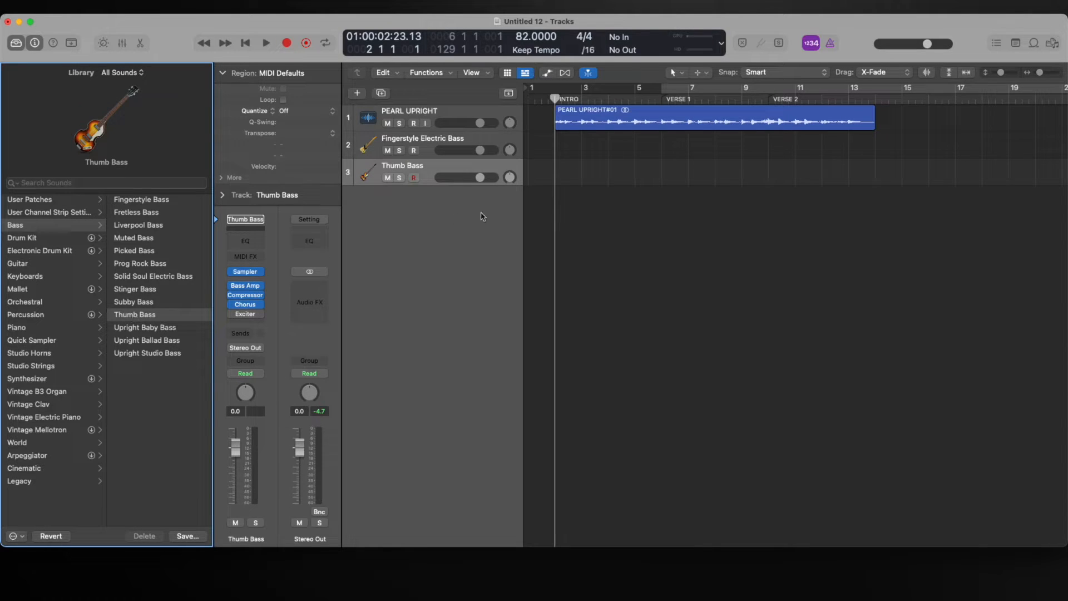
Record-enable both bass tracks and record a bass line on them together from bar 2 to just past bar 7
{"action": "left_click", "coordinate": [413, 150]}
{"action": "left_click", "coordinate": [412, 177]}
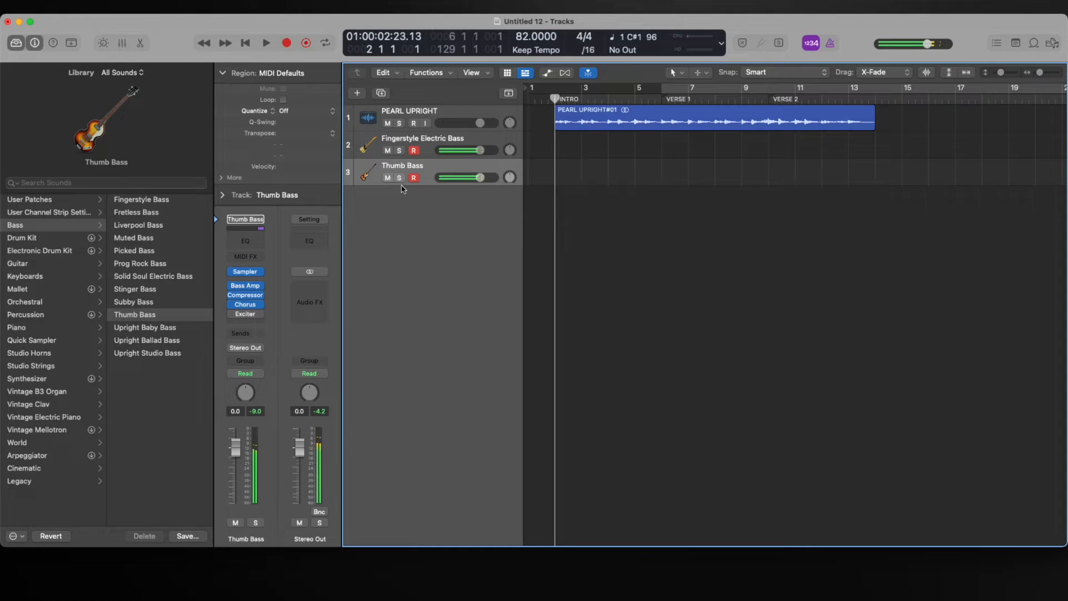
{"action": "key", "text": "r"}
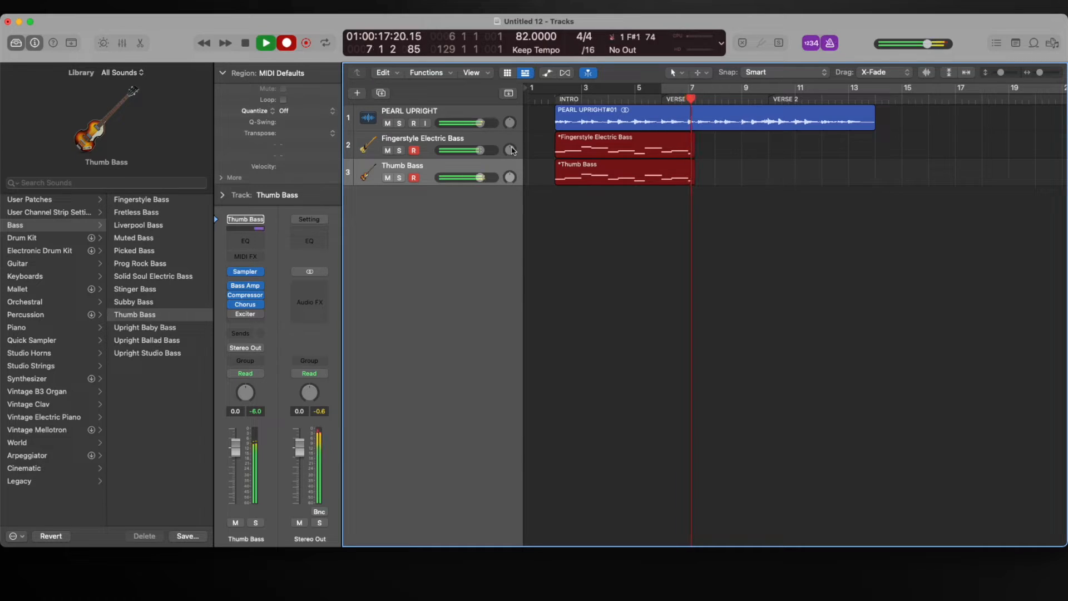
{"action": "key", "text": "space"}
Split both bass regions at bar 6, shortening the crossing notes, and delete the parts after the split
{"action": "double_click", "coordinate": [666, 147]}
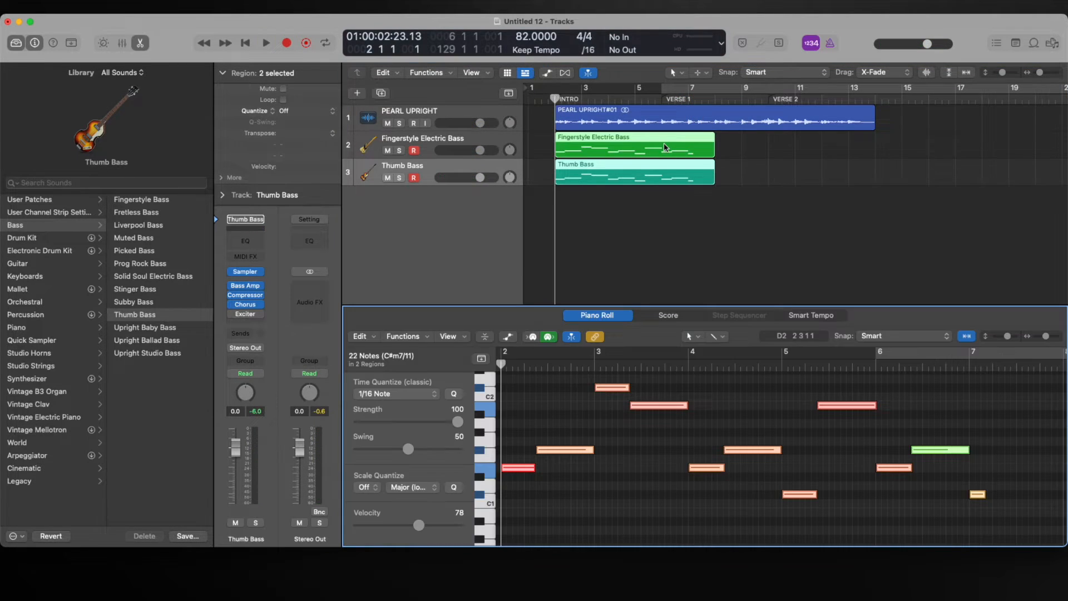
{"action": "left_click", "coordinate": [663, 148]}
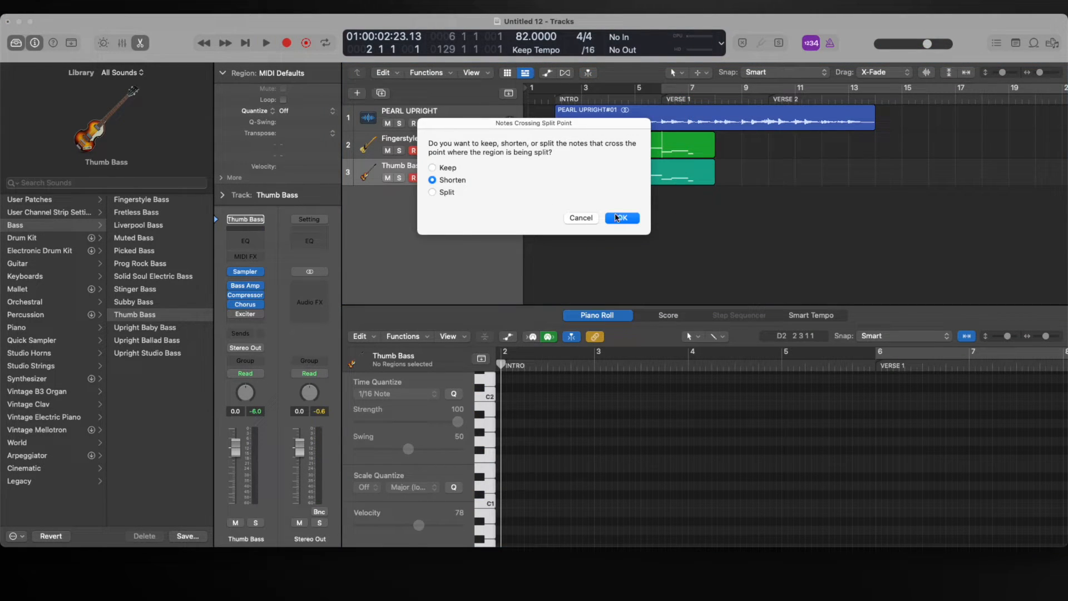
{"action": "left_click", "coordinate": [623, 218]}
{"action": "key", "text": "Delete"}
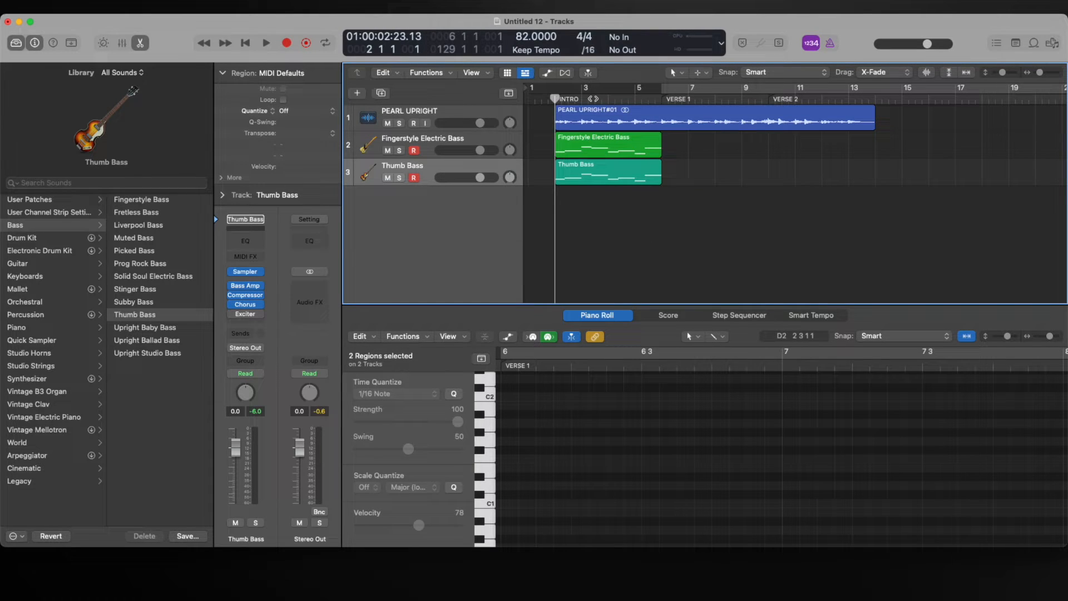
{"action": "key", "text": "space"}
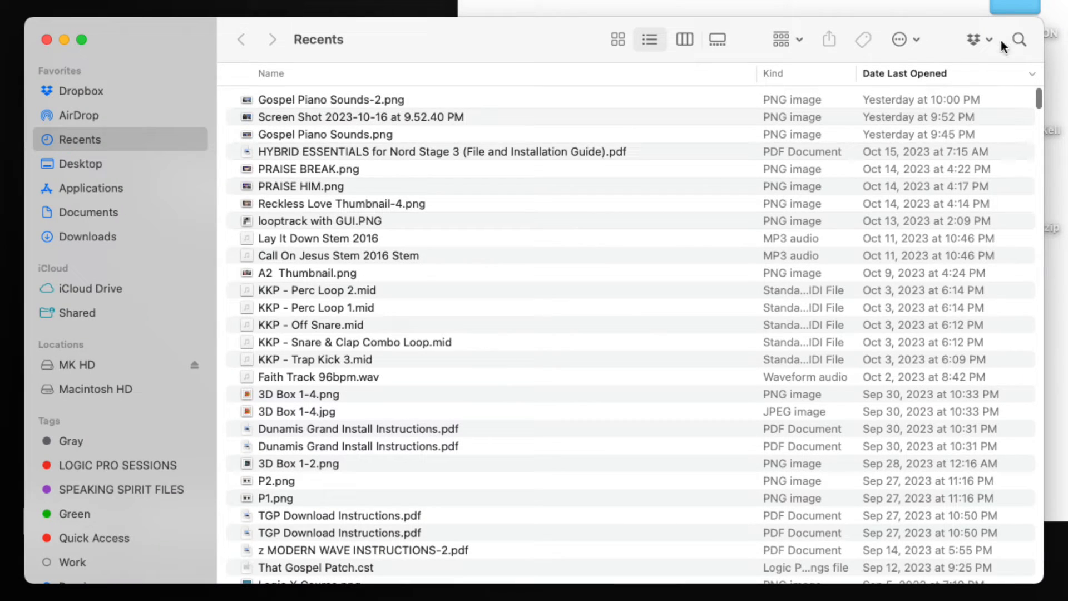
In Finder, search this Mac for "CCM" and open the CCM Ultimate Loop Bundle folder
{"action": "left_click", "coordinate": [1016, 37]}
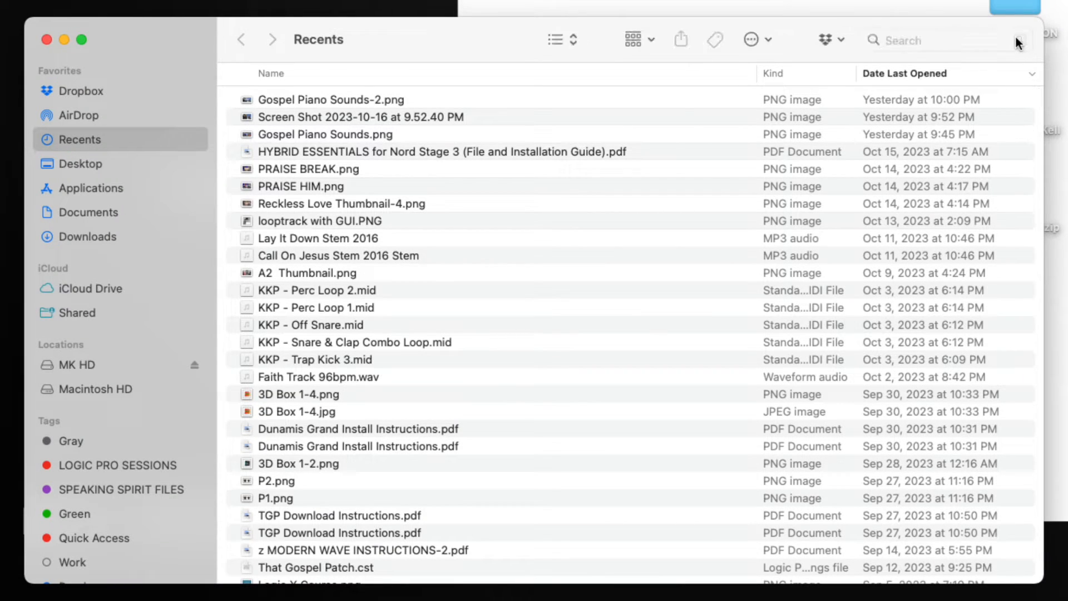
{"action": "type", "text": "CCM"}
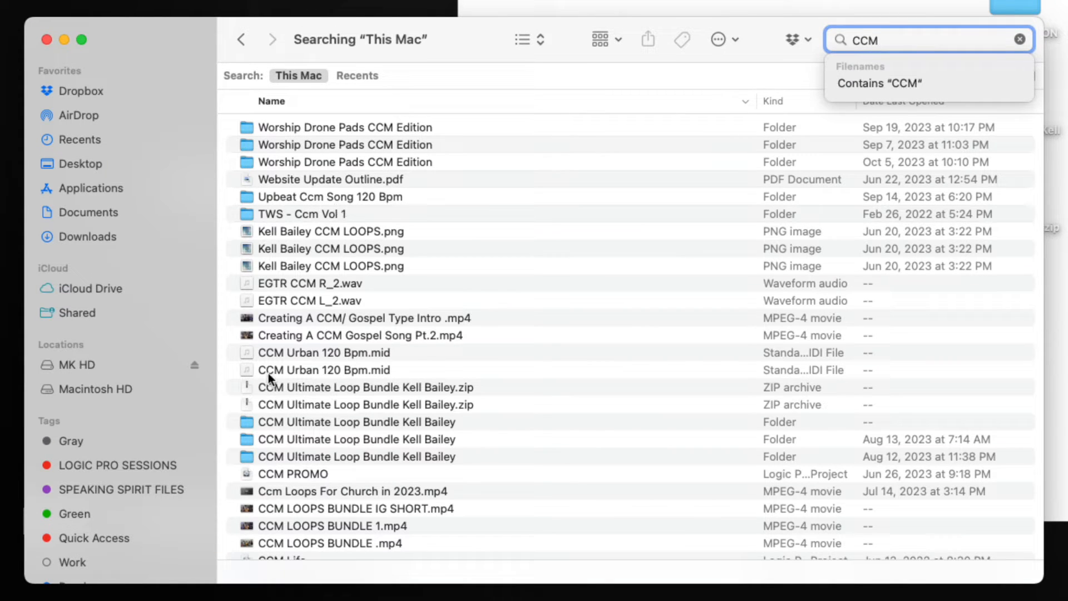
{"action": "double_click", "coordinate": [253, 422]}
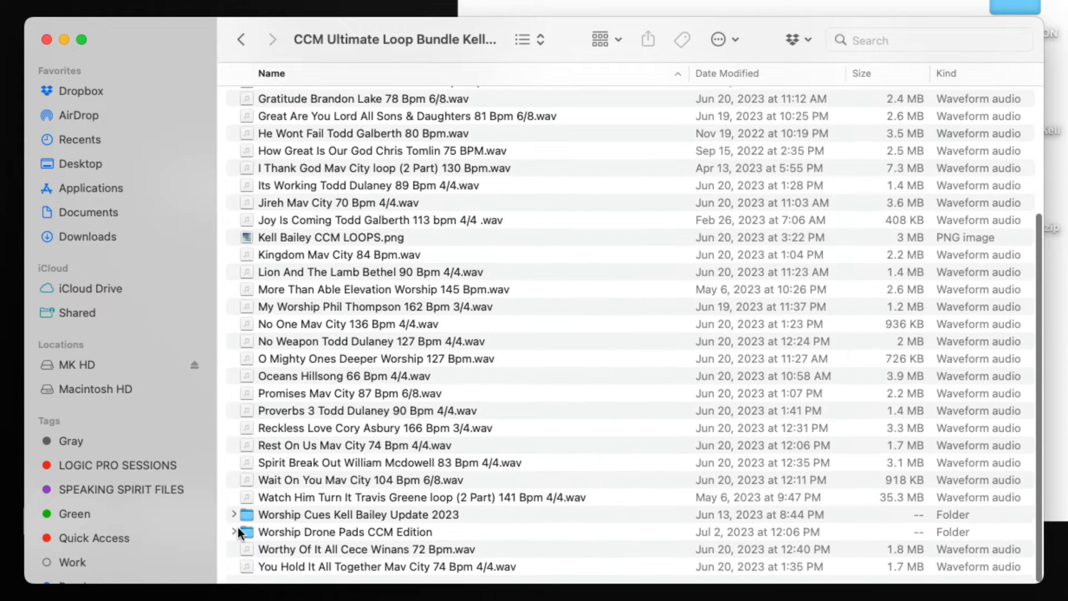
Open the Worship Drone Pads CCM Edition folder and bring Pad E.wav into the Logic Pro project at bar 2 on its own track
{"action": "double_click", "coordinate": [245, 531]}
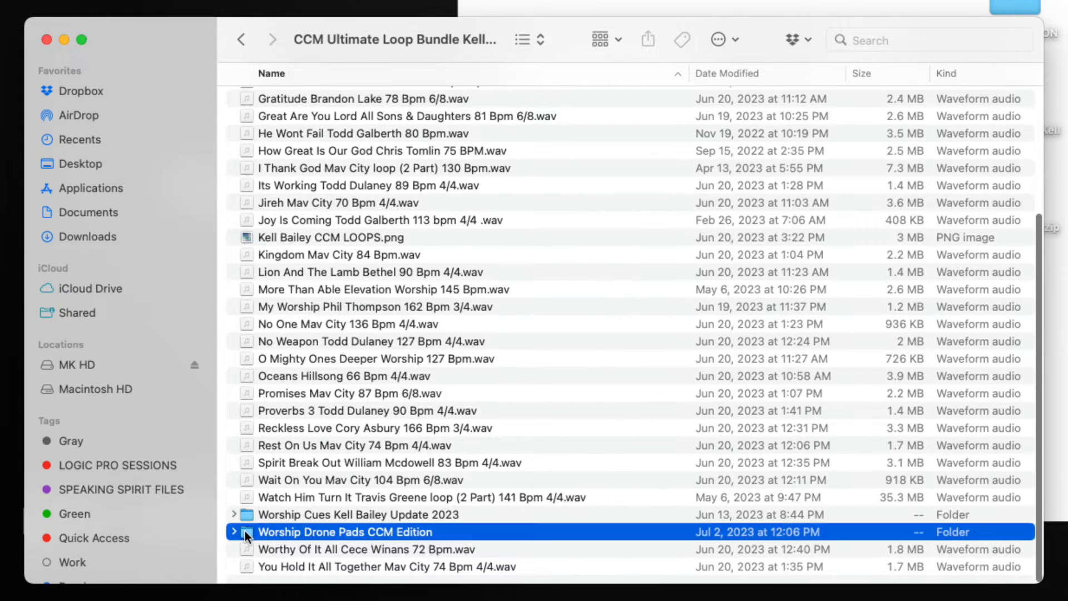
{"action": "left_click_drag", "start_coordinate": [165, 36], "coordinate": [735, 38]}
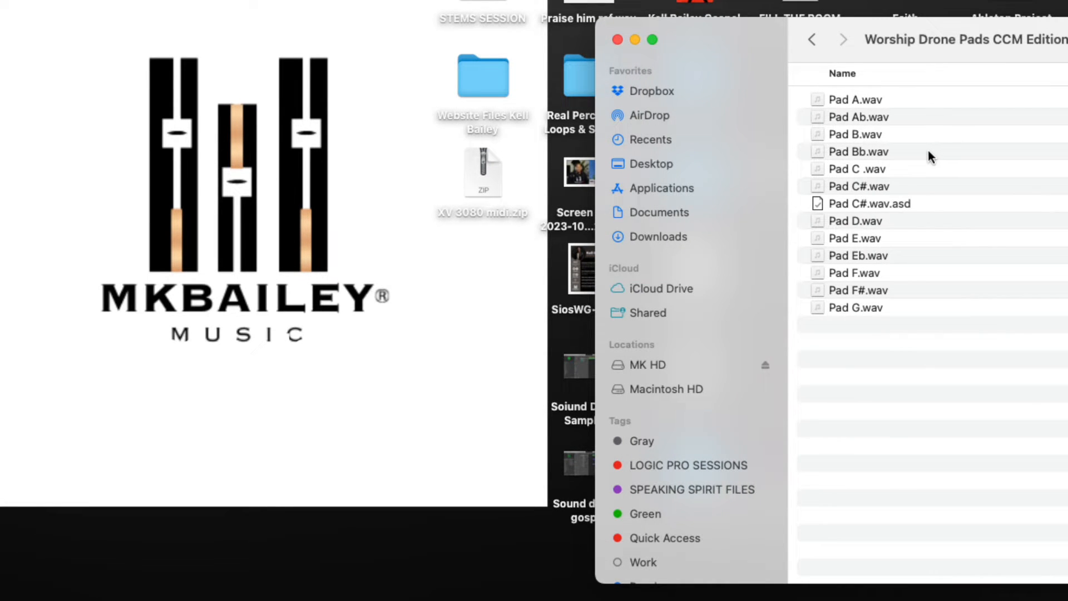
{"action": "left_click_drag", "start_coordinate": [836, 236], "coordinate": [273, 39]}
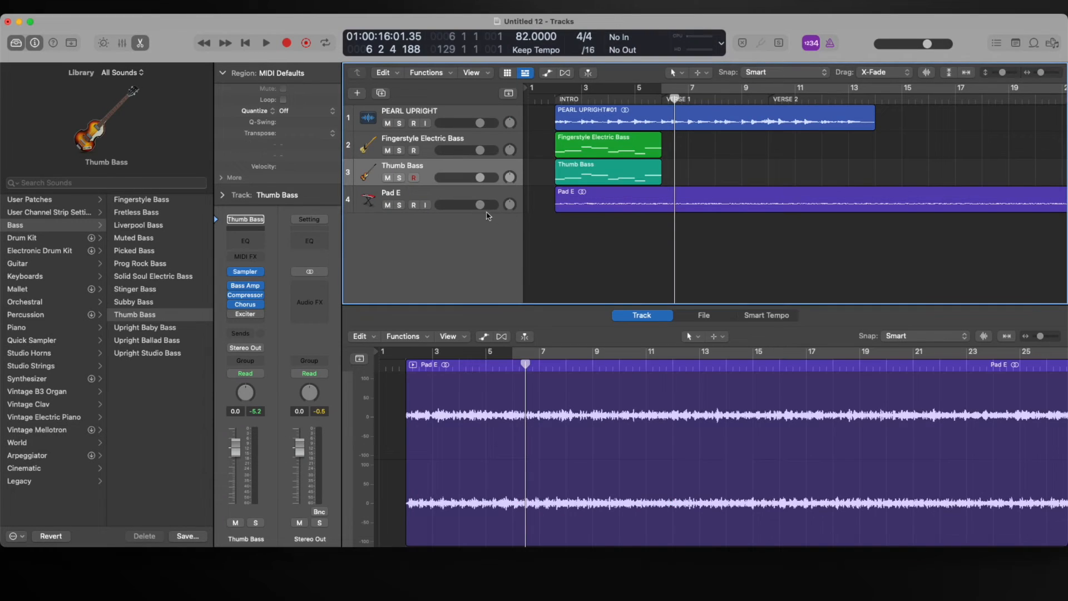
Lower the Pad E track's volume to about -16 dB, playing the song from the start to judge the balance
{"action": "left_click_drag", "start_coordinate": [482, 205], "coordinate": [417, 209]}
{"action": "key", "text": "Return"}
{"action": "key", "text": "space"}
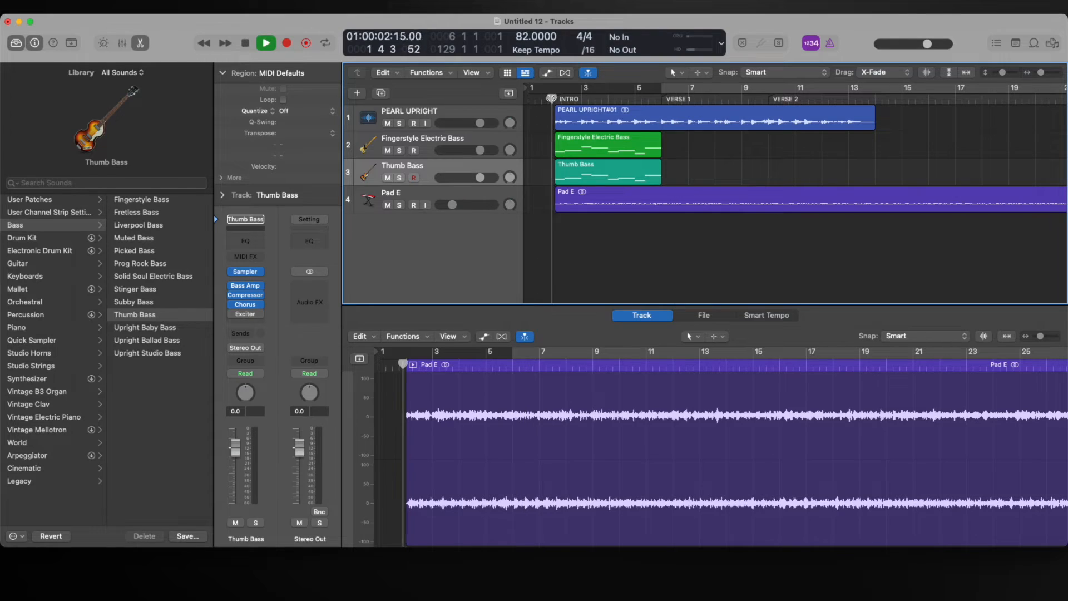
{"action": "left_click_drag", "start_coordinate": [452, 205], "coordinate": [455, 206]}
{"action": "key", "text": "space"}
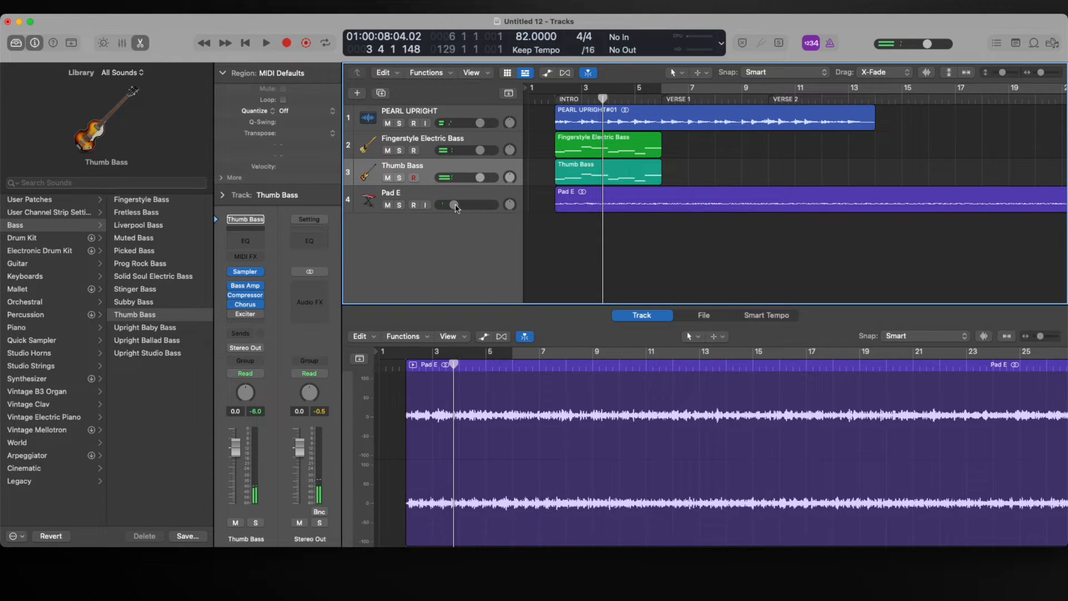
Rename the Pad E track as DRONE PAD
{"action": "left_click", "coordinate": [417, 192]}
{"action": "double_click", "coordinate": [391, 194]}
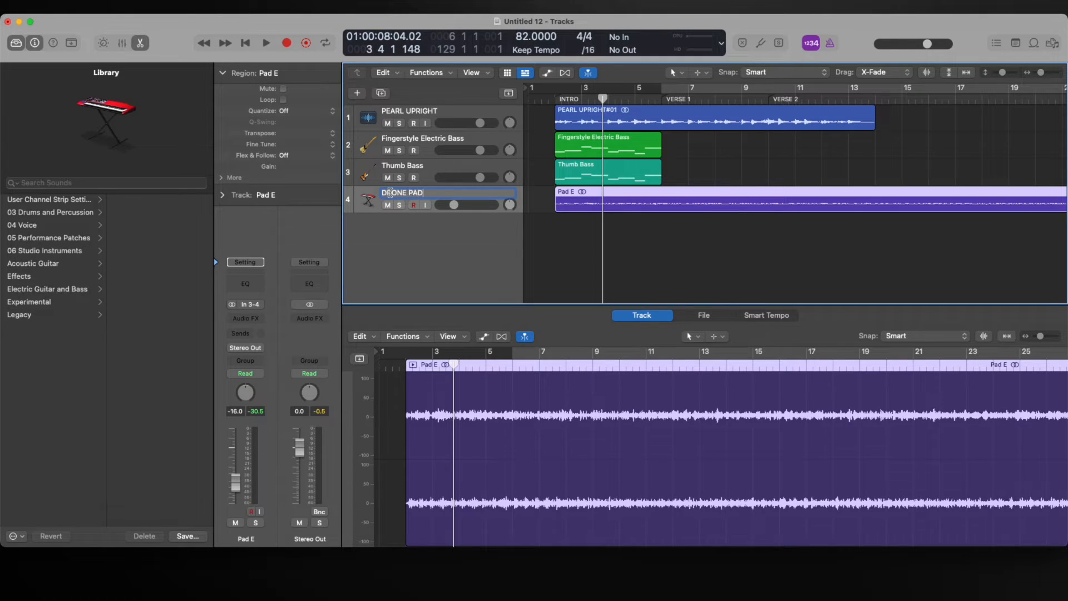
{"action": "key", "text": "Return"}
Add a software instrument track below the drone pad and load the CALVIN RODGERS KIT user channel strip setting
{"action": "left_click", "coordinate": [357, 93]}
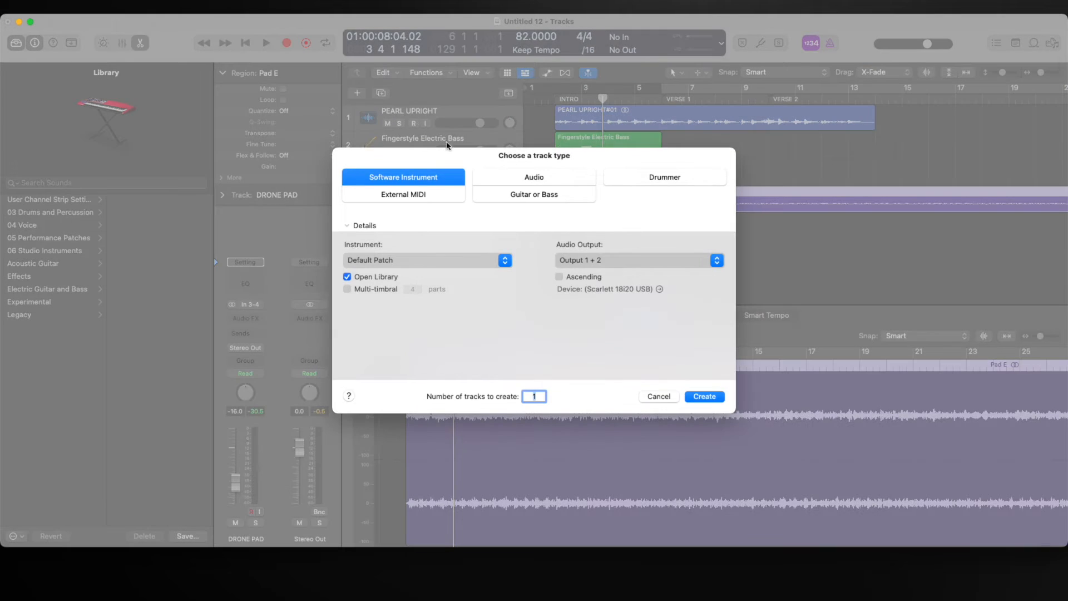
{"action": "left_click", "coordinate": [706, 397]}
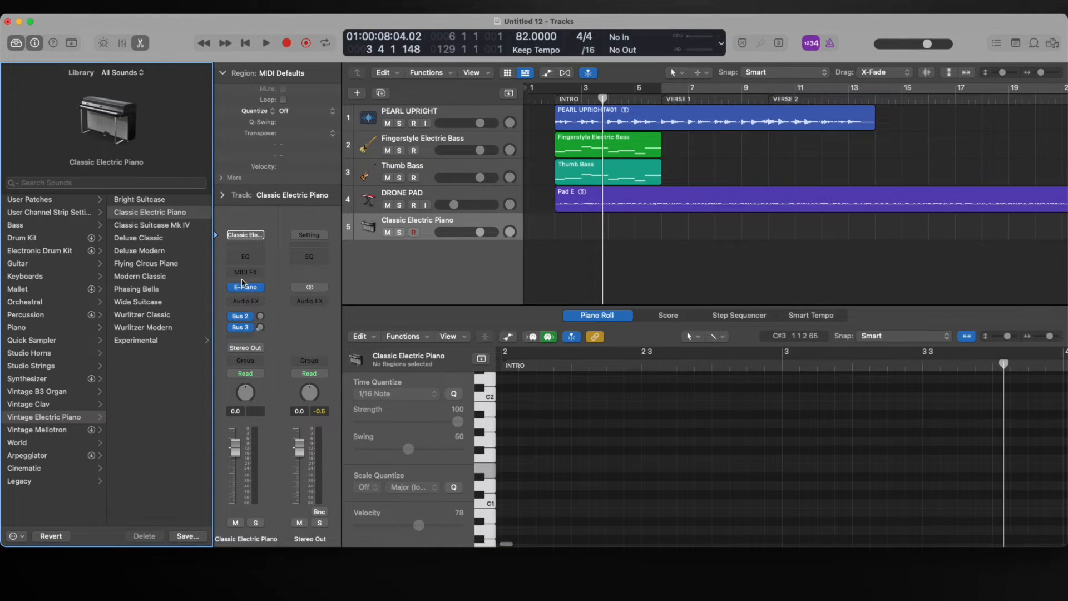
{"action": "left_click", "coordinate": [69, 214]}
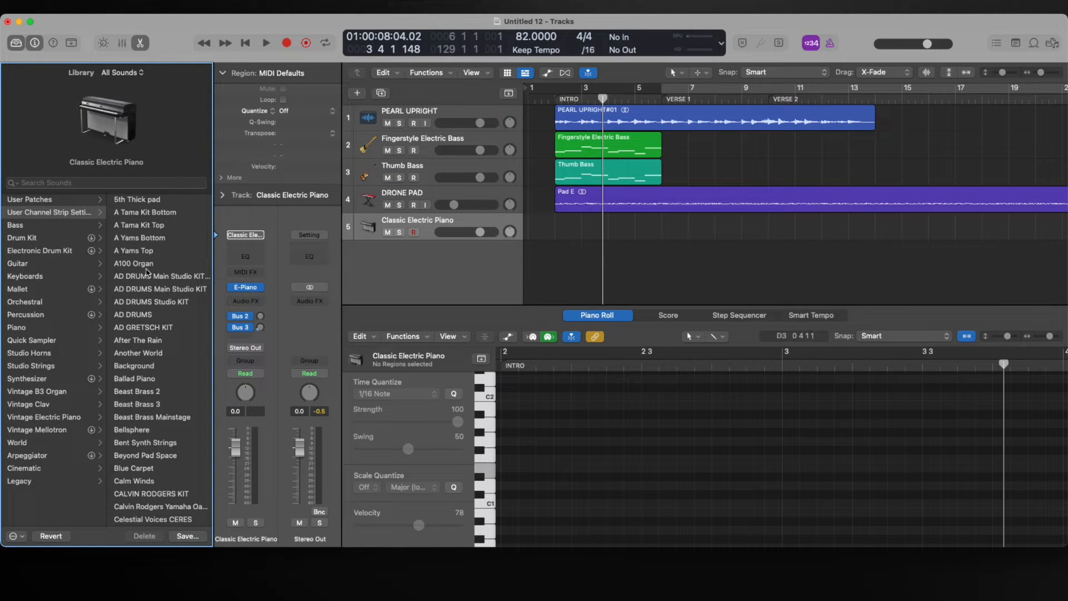
{"action": "left_click", "coordinate": [151, 494]}
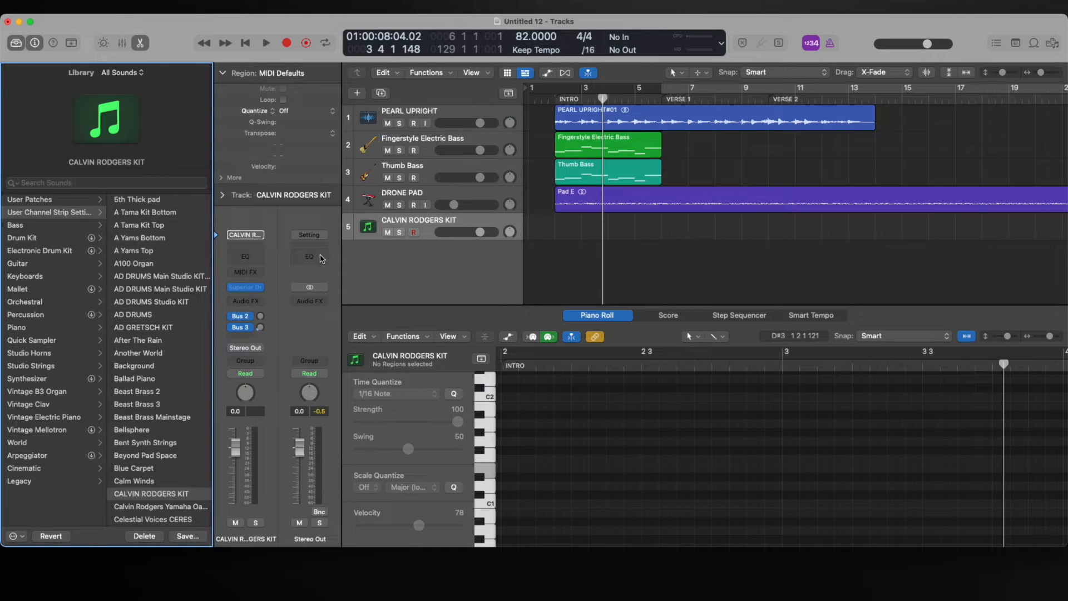
{"action": "mouse_move", "coordinate": [249, 287]}
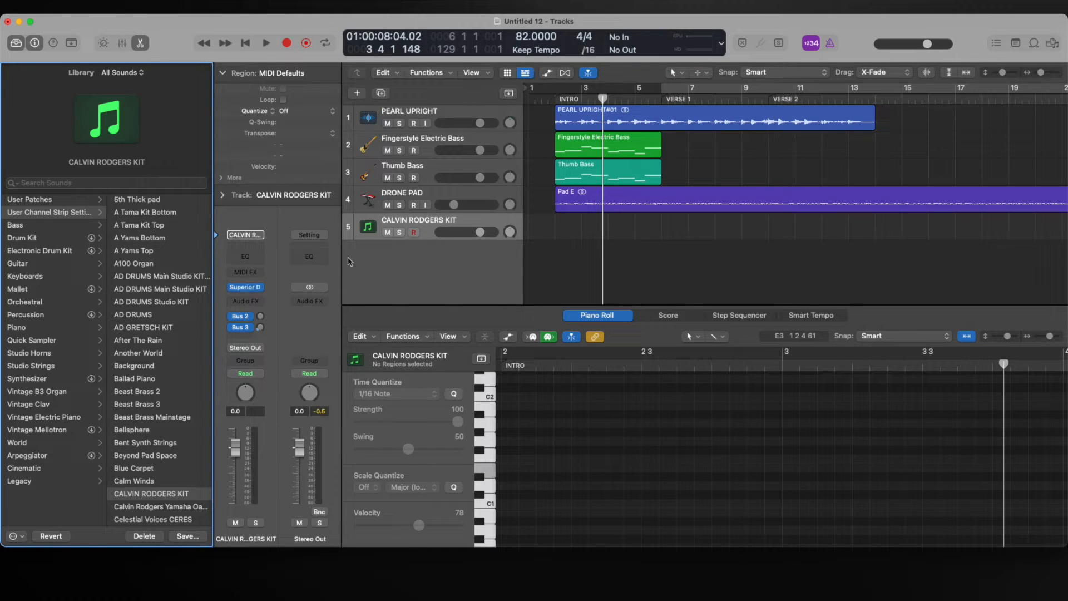
Lower Superior Drummer's Out 1/2 level slightly and record a drum part on the DRUMS track through the intro to about bar 7
{"action": "left_click", "coordinate": [241, 289]}
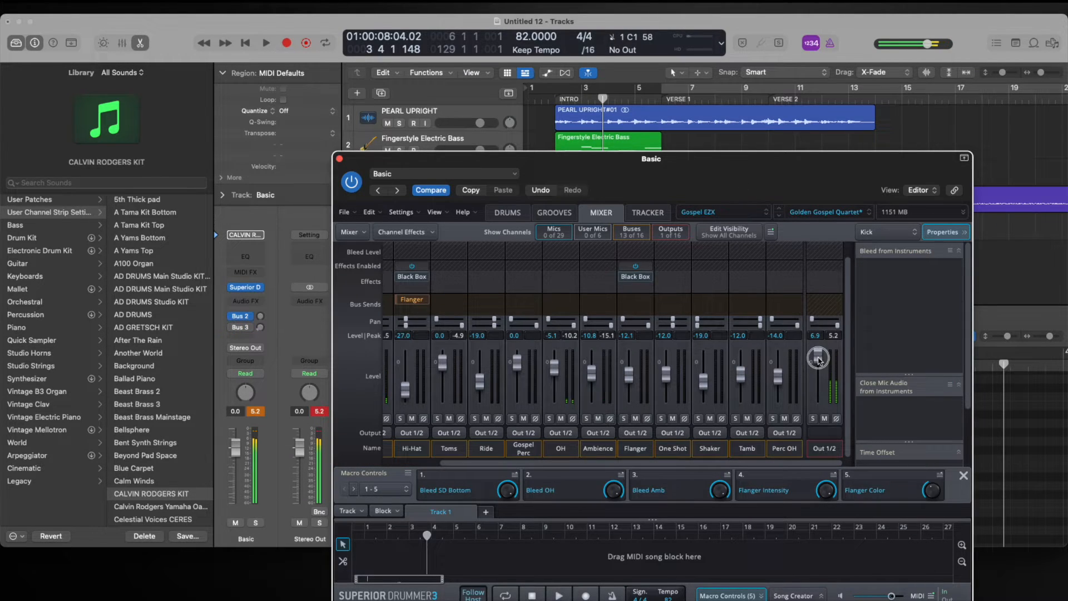
{"action": "left_click_drag", "start_coordinate": [818, 358], "coordinate": [818, 363]}
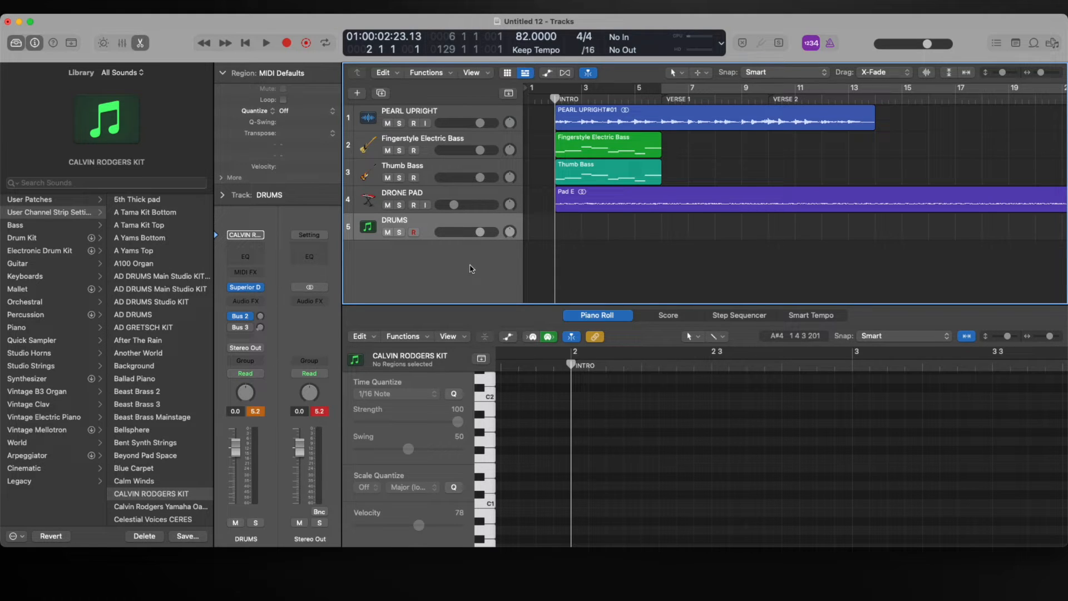
{"action": "key", "text": "r"}
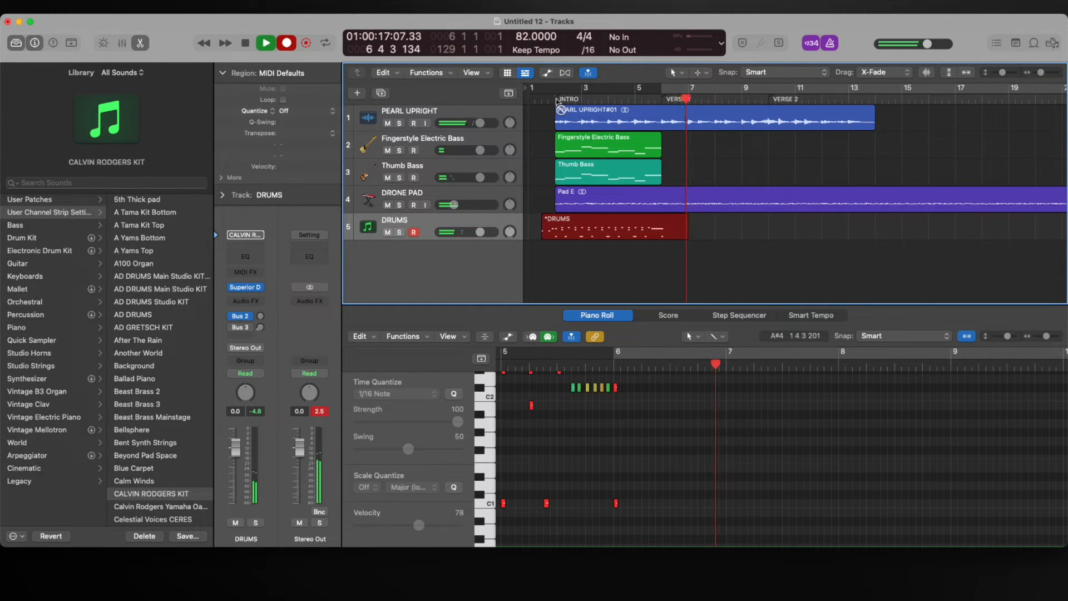
{"action": "key", "text": "space"}
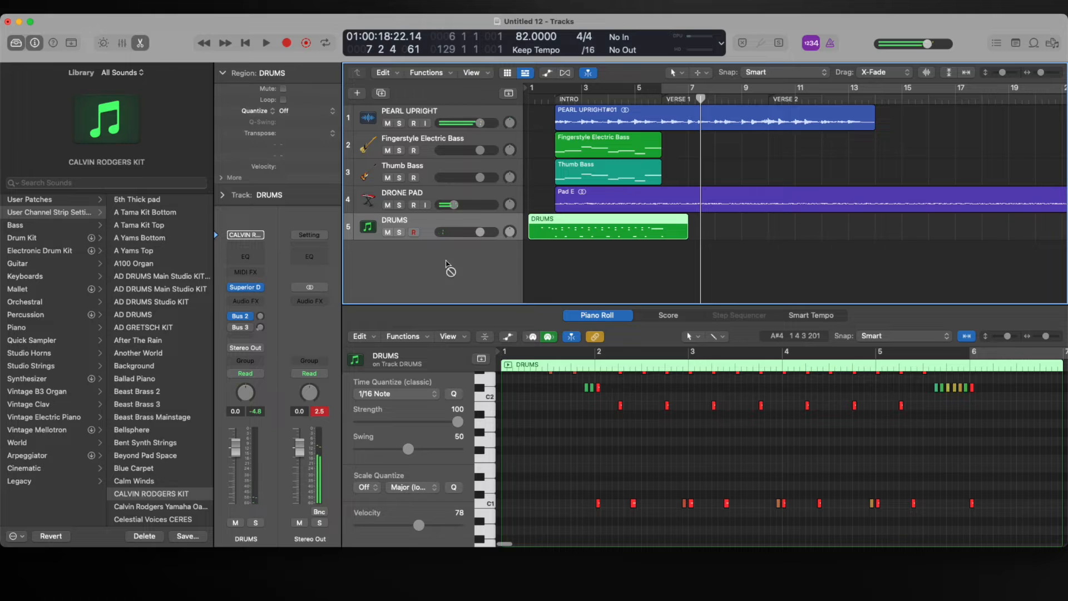
Add another software instrument track with Kontakt as its instrument, using the Picked Acoustic (Melody) guitar
{"action": "key", "text": "alt+super+n"}
{"action": "key", "text": "Return"}
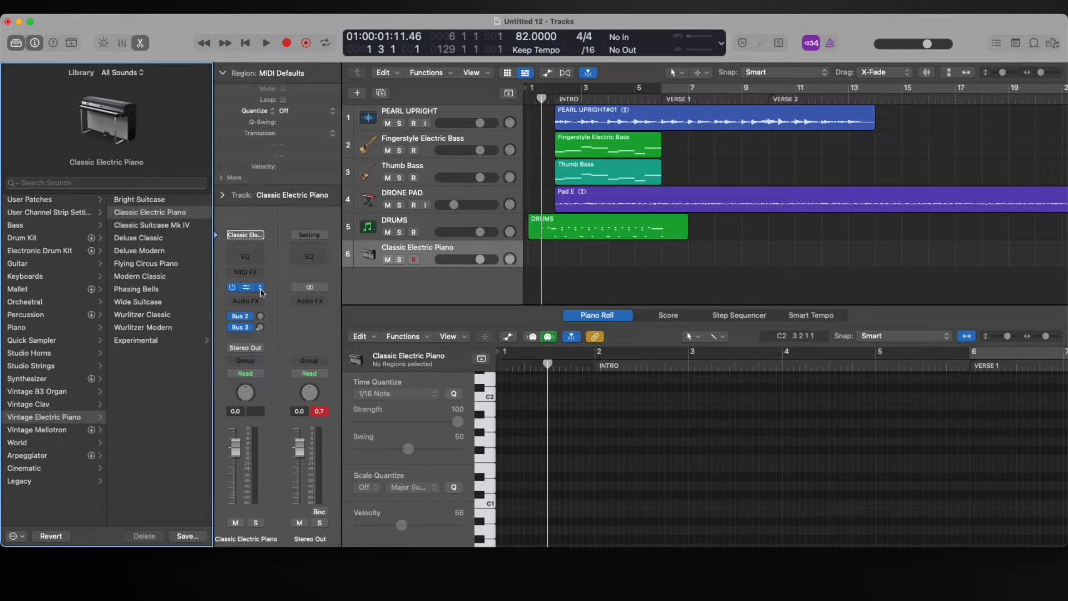
{"action": "left_click", "coordinate": [254, 286]}
{"action": "mouse_move", "coordinate": [293, 527]}
{"action": "mouse_move", "coordinate": [414, 454]}
{"action": "mouse_move", "coordinate": [481, 453]}
{"action": "left_click", "coordinate": [549, 453]}
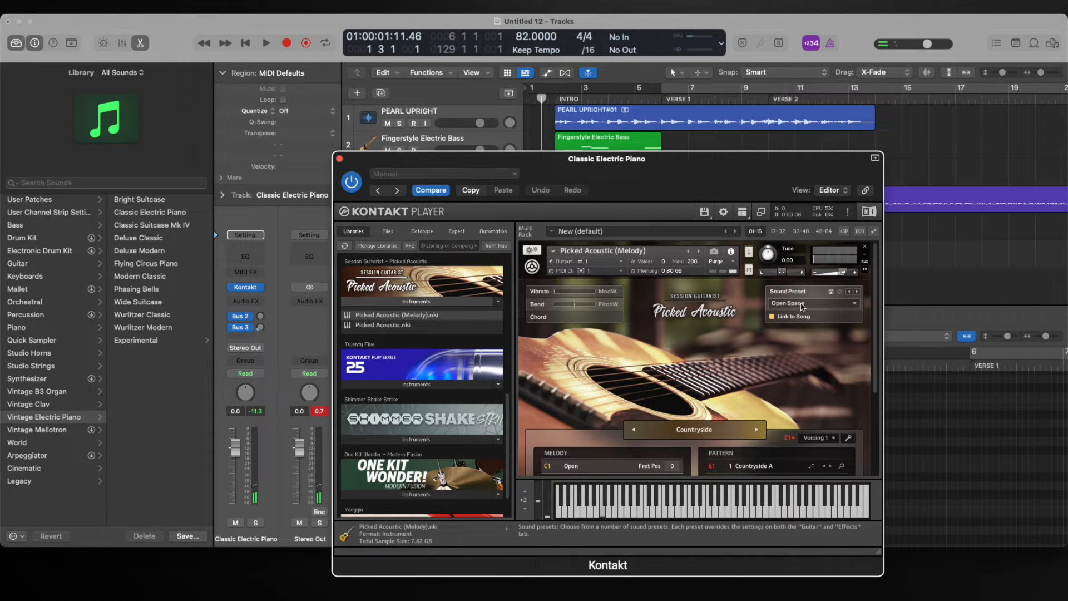
{"action": "left_click", "coordinate": [339, 159]}
Insert a Channel EQ on the acoustic guitar track, enable its low-cut band and raise the cutoff frequency
{"action": "left_click", "coordinate": [234, 248]}
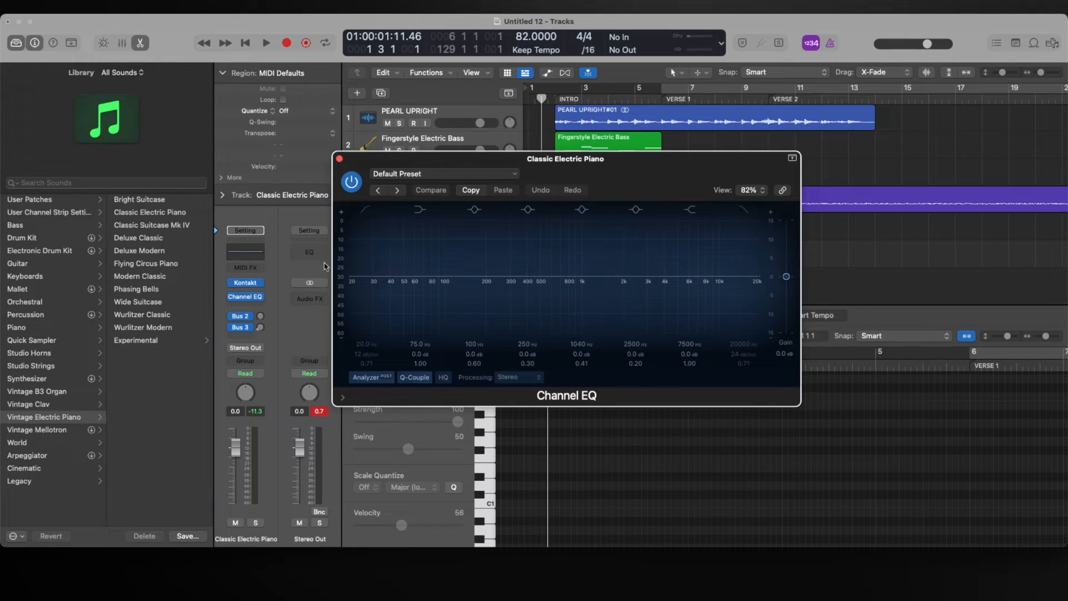
{"action": "left_click", "coordinate": [363, 210]}
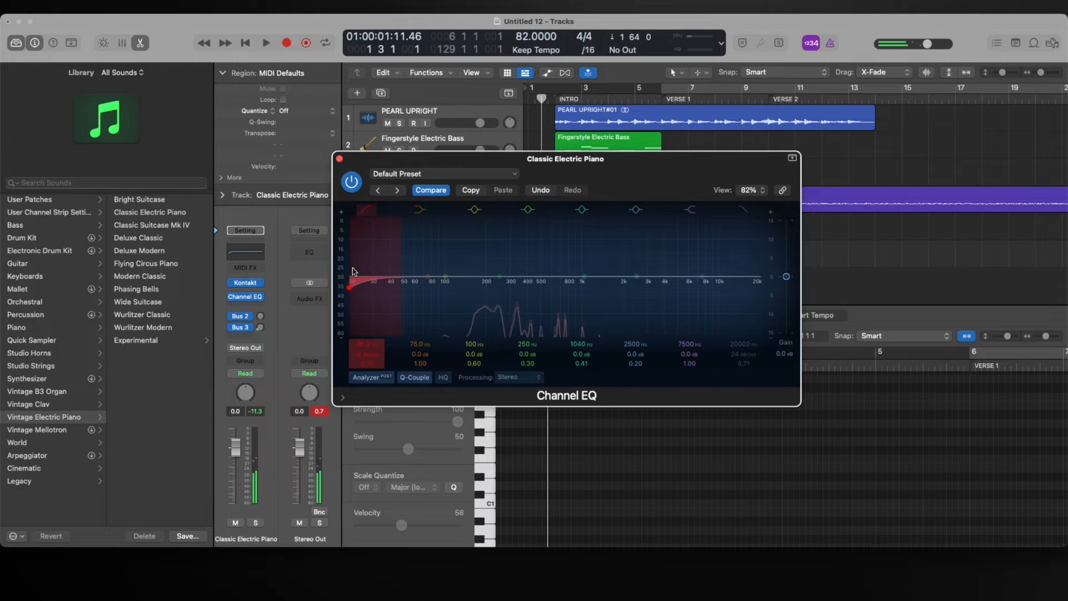
{"action": "left_click_drag", "start_coordinate": [361, 342], "coordinate": [360, 356]}
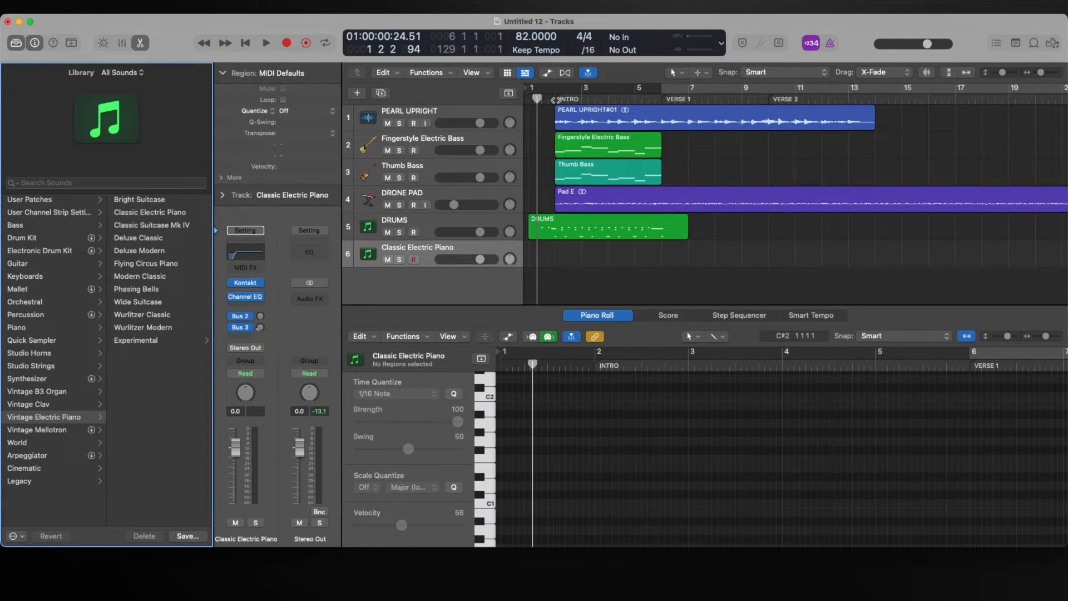
Record the acoustic guitar part from bar 2 to about bar 14
{"action": "left_click", "coordinate": [550, 99]}
{"action": "key", "text": "r"}
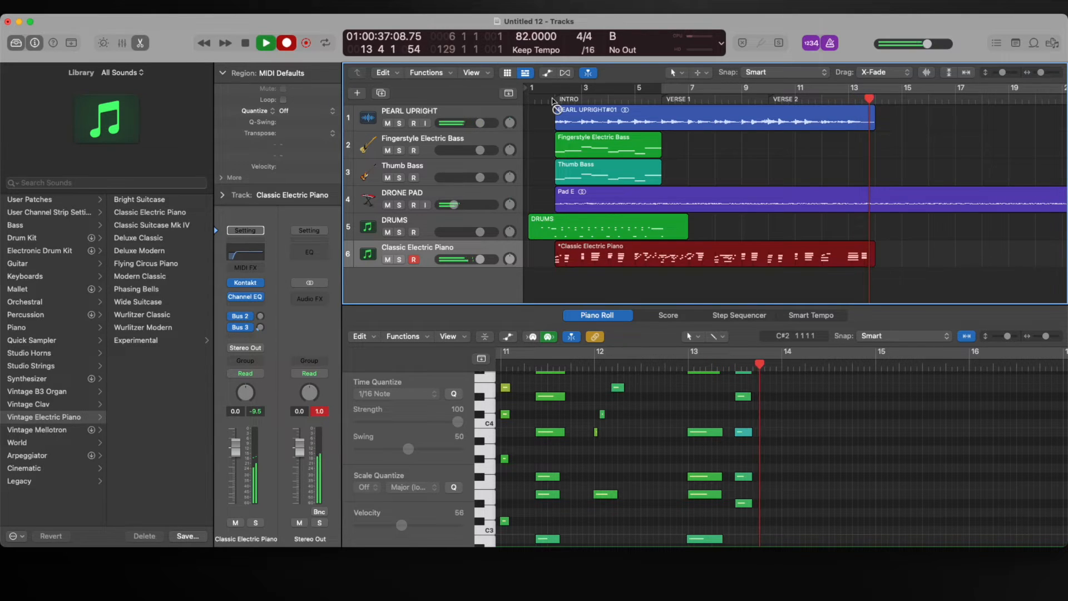
{"action": "key", "text": "space"}
Rename the acoustic guitar track as GUITAR and hide the Piano Roll editor
{"action": "double_click", "coordinate": [408, 247]}
{"action": "type", "text": "GUITAR"}
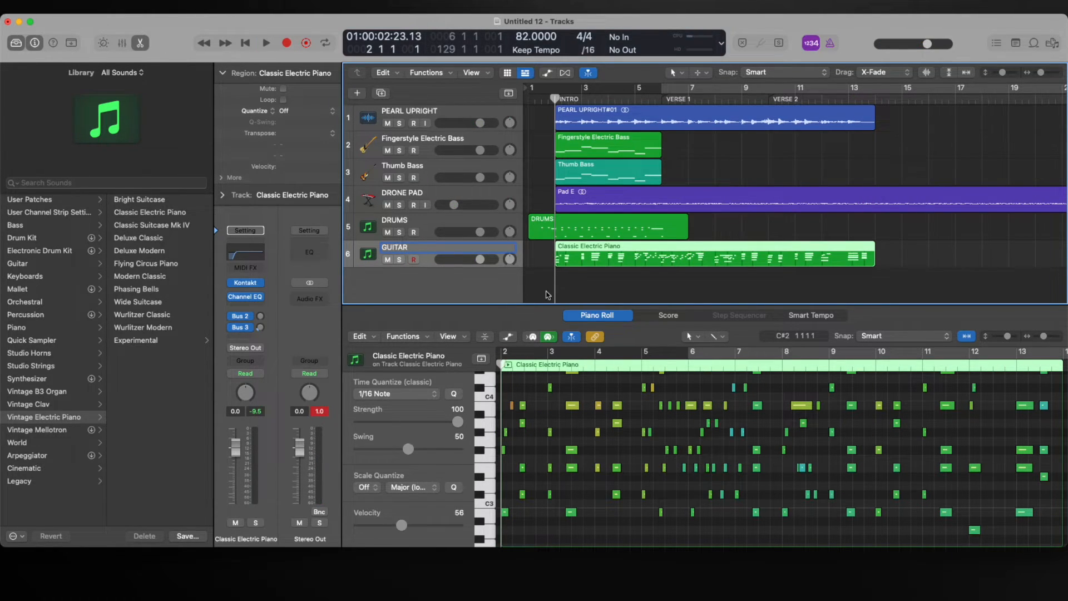
{"action": "key", "text": "Return"}
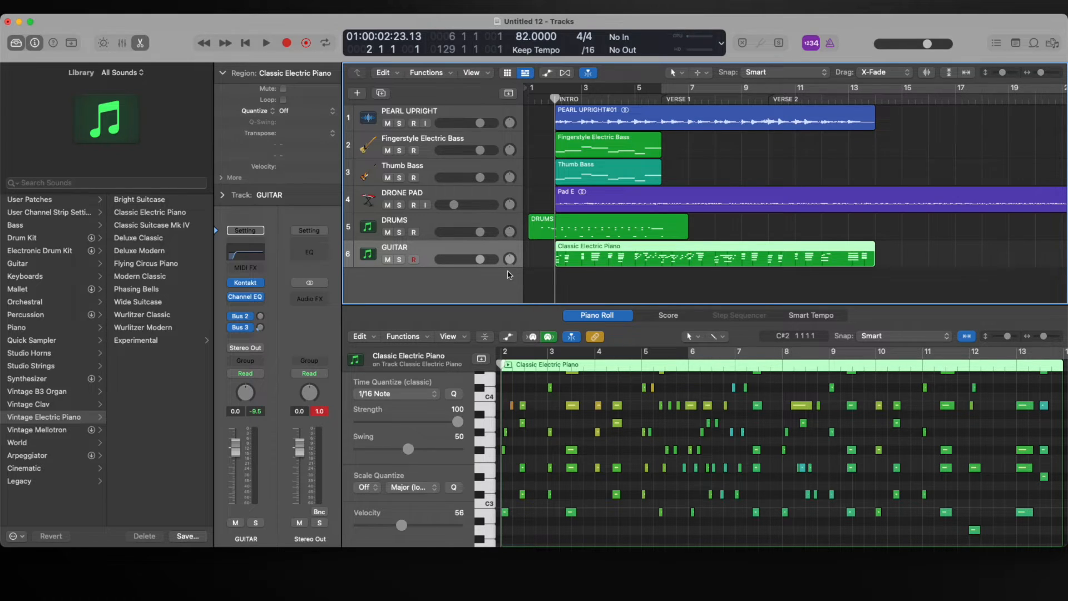
{"action": "left_click", "coordinate": [147, 43]}
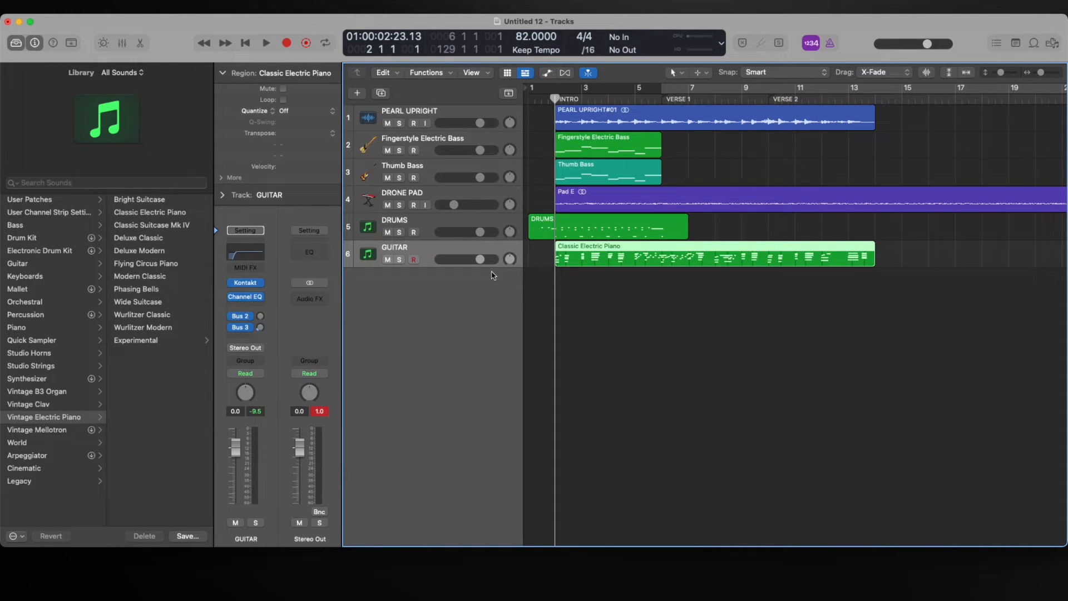
Add an audio track on Input 5 + 6 named ORGAN and record an organ part on it from bar 2 to about bar 8
{"action": "key", "text": "alt+super+n"}
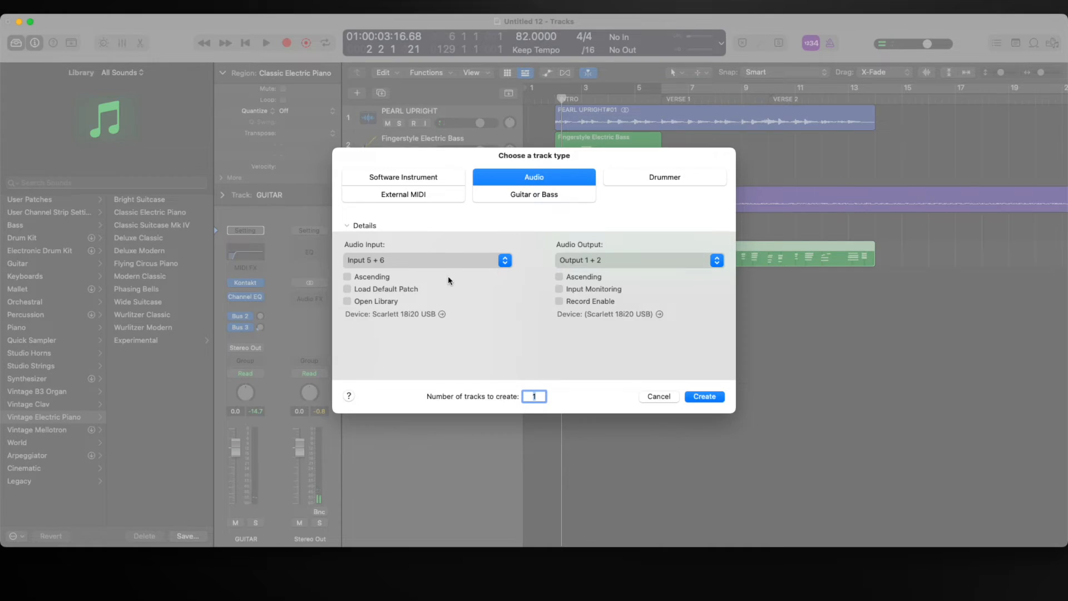
{"action": "left_click", "coordinate": [704, 396]}
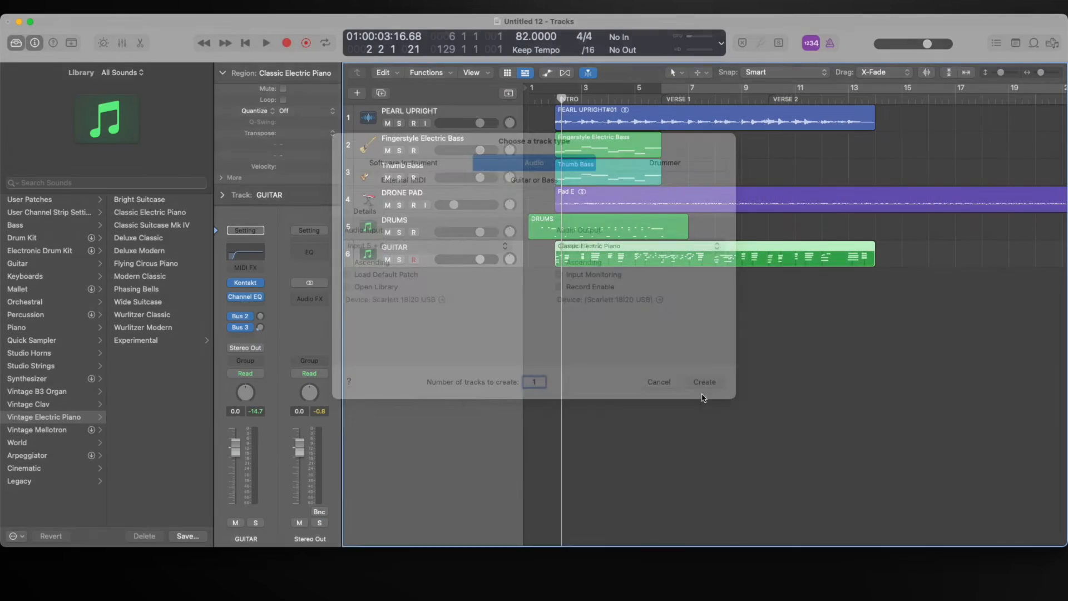
{"action": "double_click", "coordinate": [404, 275]}
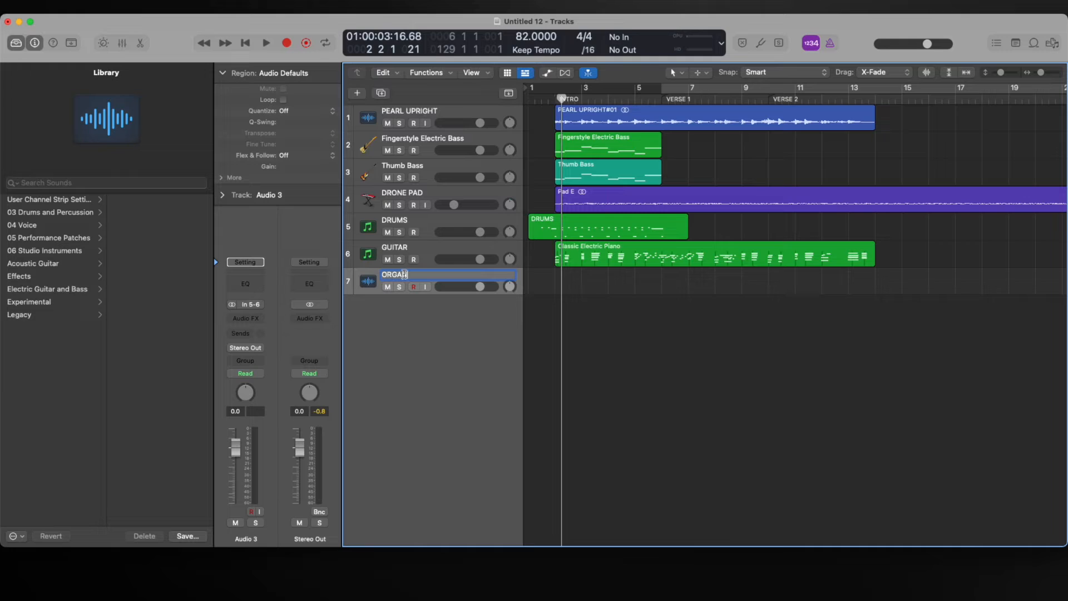
{"action": "key", "text": "Return"}
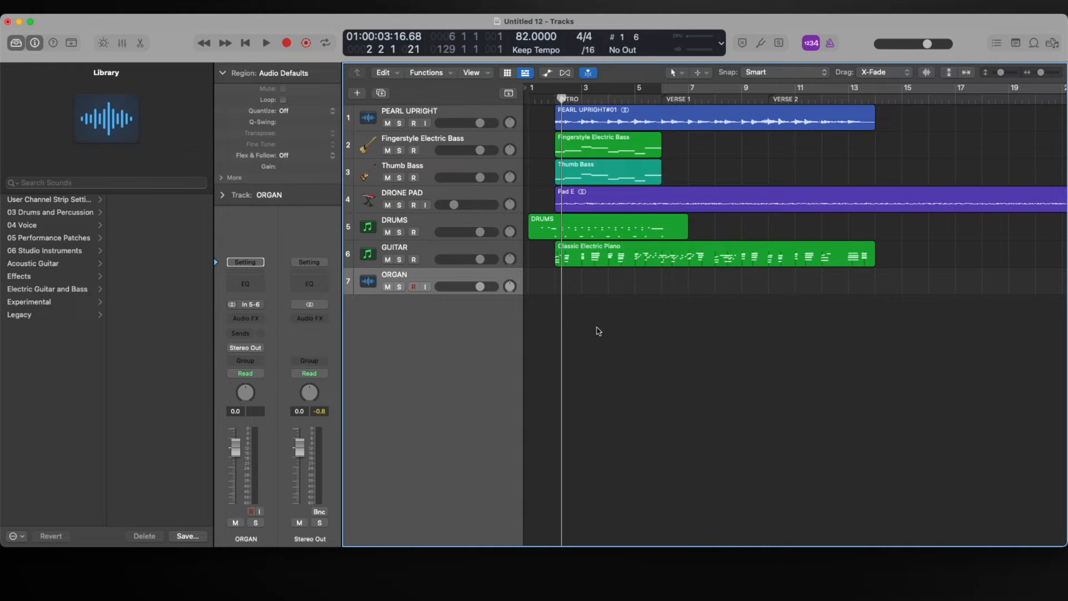
{"action": "key", "text": "r"}
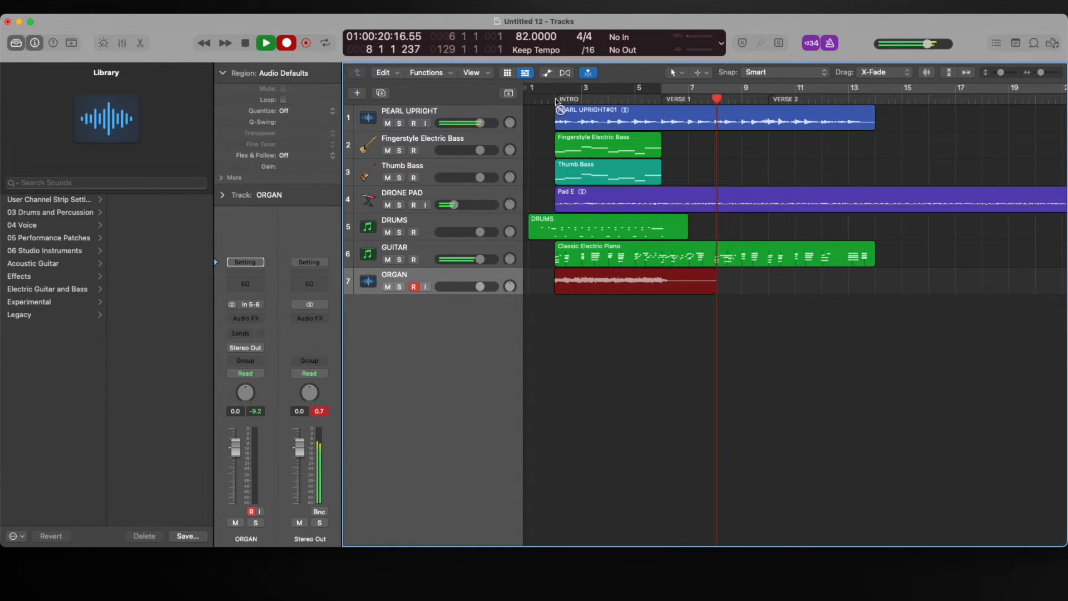
{"action": "key", "text": "space"}
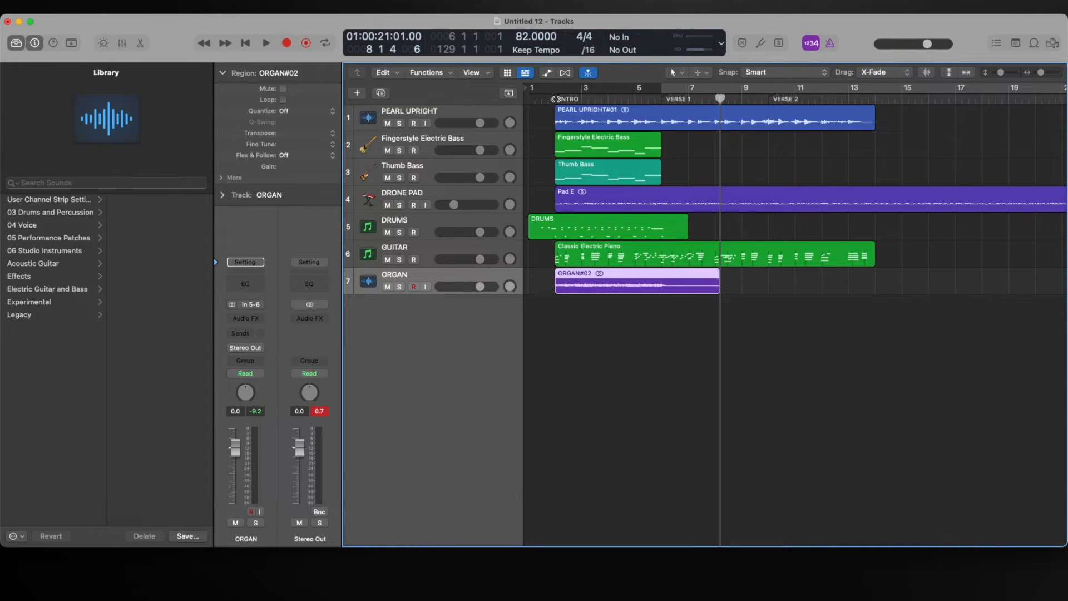
Solo the PEARL UPRIGHT and ORGAN tracks, play them together from the intro, and clear the solos
{"action": "left_click", "coordinate": [399, 123]}
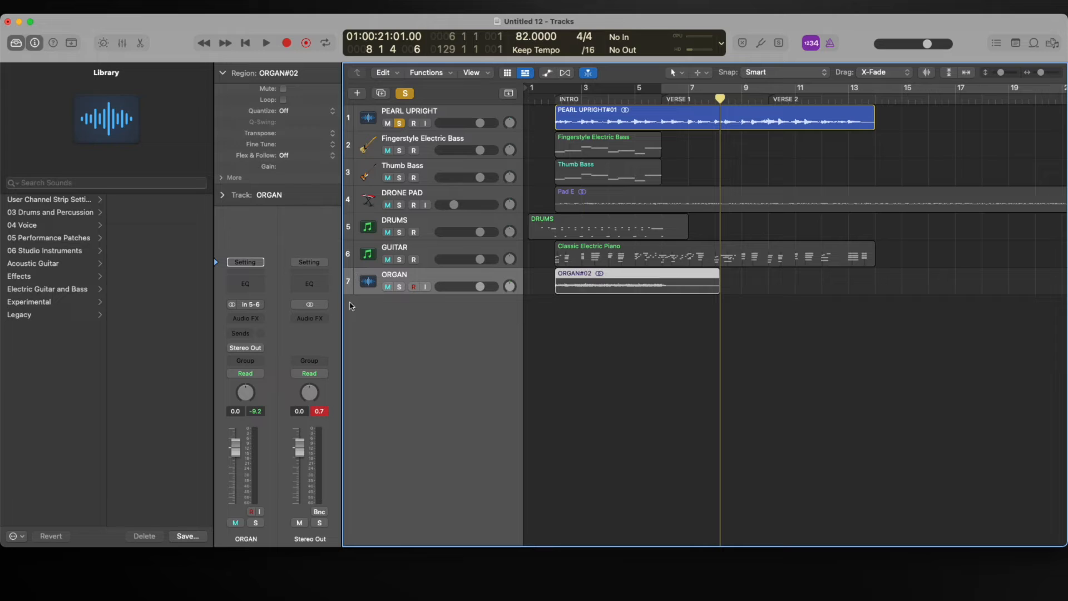
{"action": "left_click", "coordinate": [400, 287]}
{"action": "left_click", "coordinate": [568, 100]}
{"action": "key", "text": "space"}
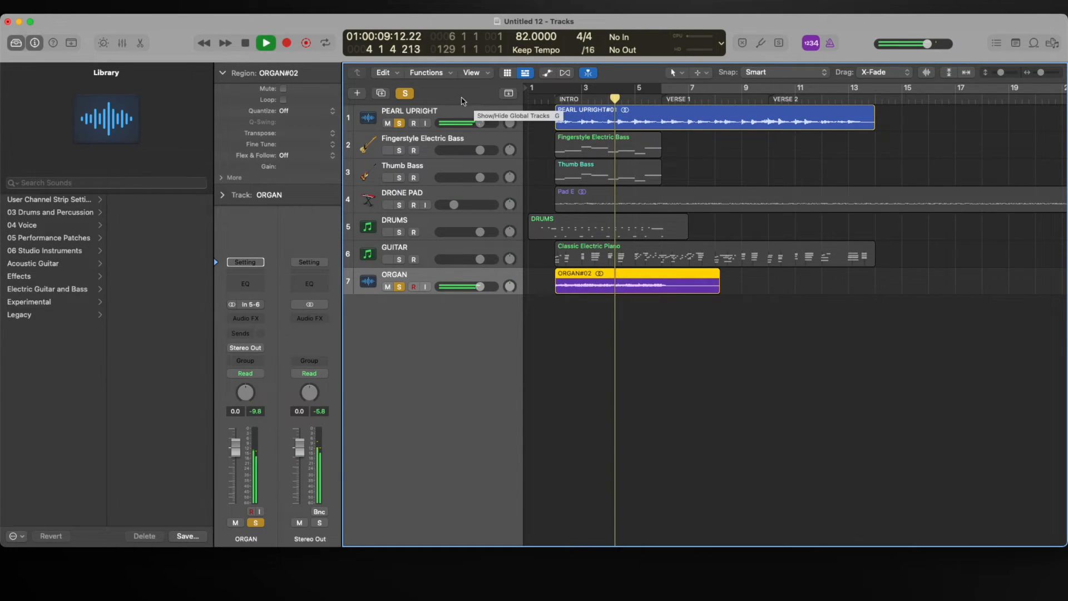
{"action": "key", "text": "space"}
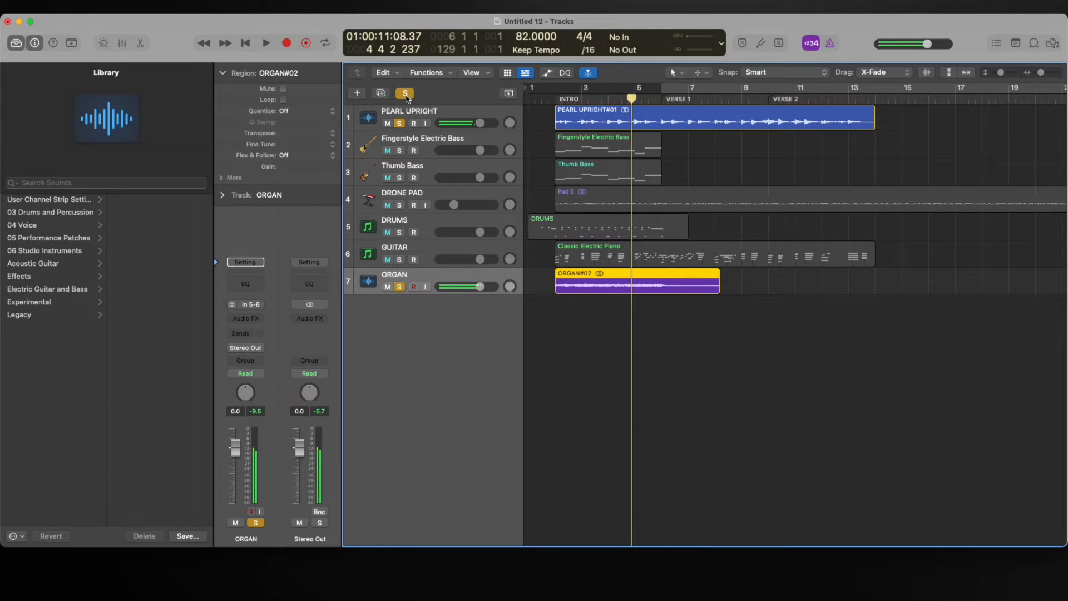
{"action": "left_click", "coordinate": [406, 93]}
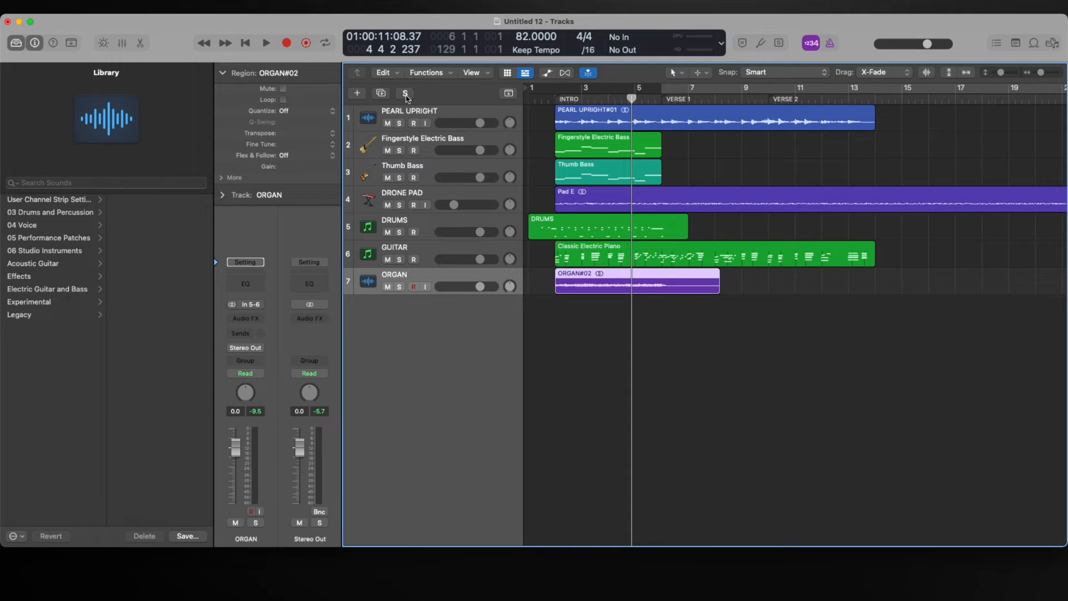
Move the ORGAN track directly below PEARL UPRIGHT in the track list
{"action": "left_click_drag", "start_coordinate": [429, 279], "coordinate": [440, 139]}
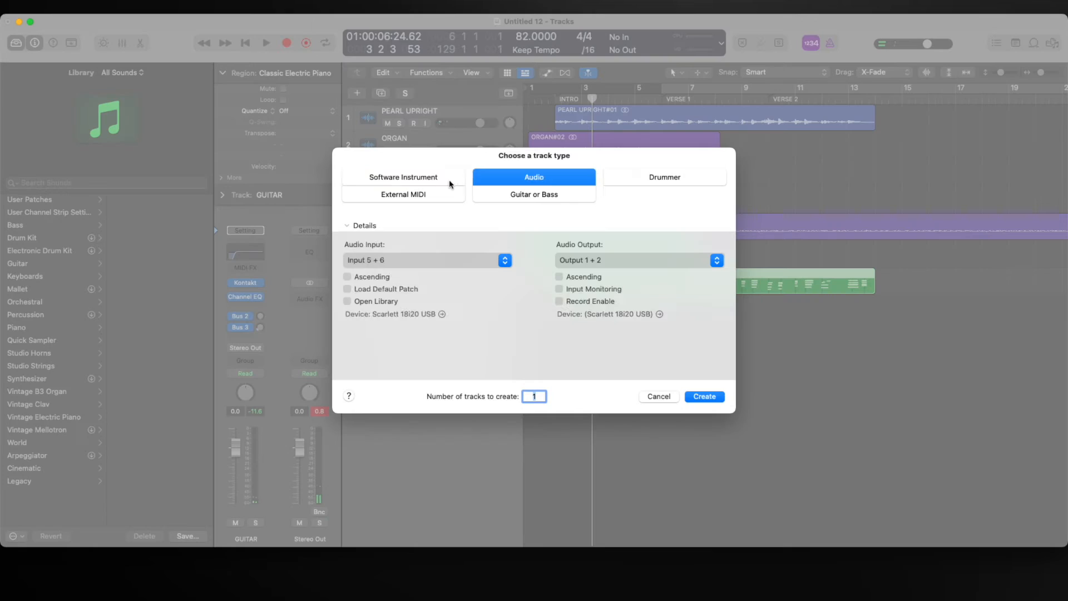
Add a software instrument track, load the SoCal drum kit patch on it and raise its Bus 2 send
{"action": "left_click", "coordinate": [439, 178]}
{"action": "left_click", "coordinate": [702, 396]}
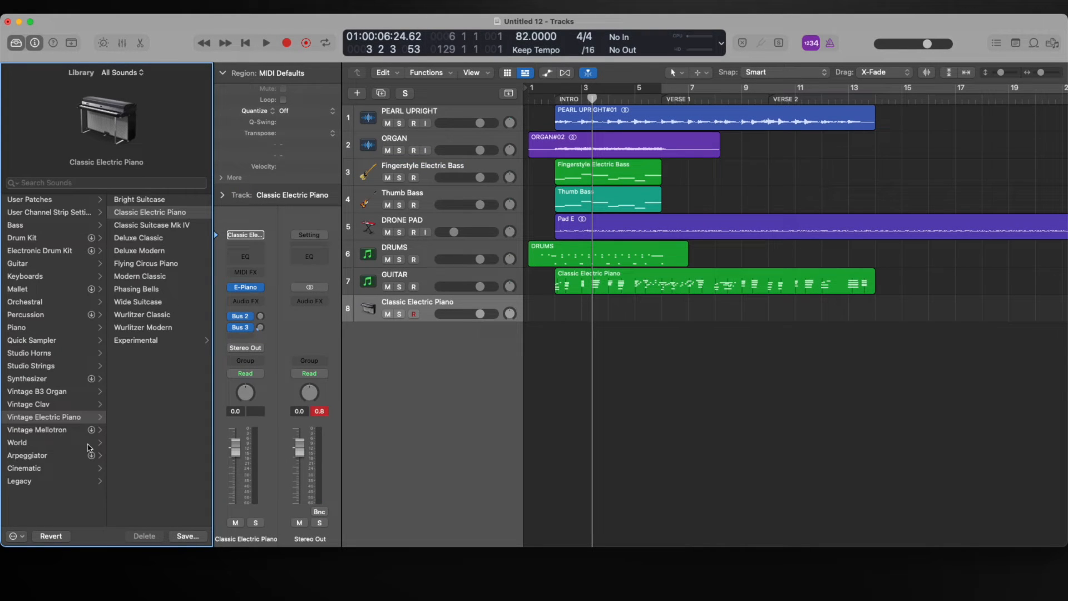
{"action": "left_click", "coordinate": [37, 443]}
{"action": "left_click", "coordinate": [144, 215]}
{"action": "left_click", "coordinate": [143, 328]}
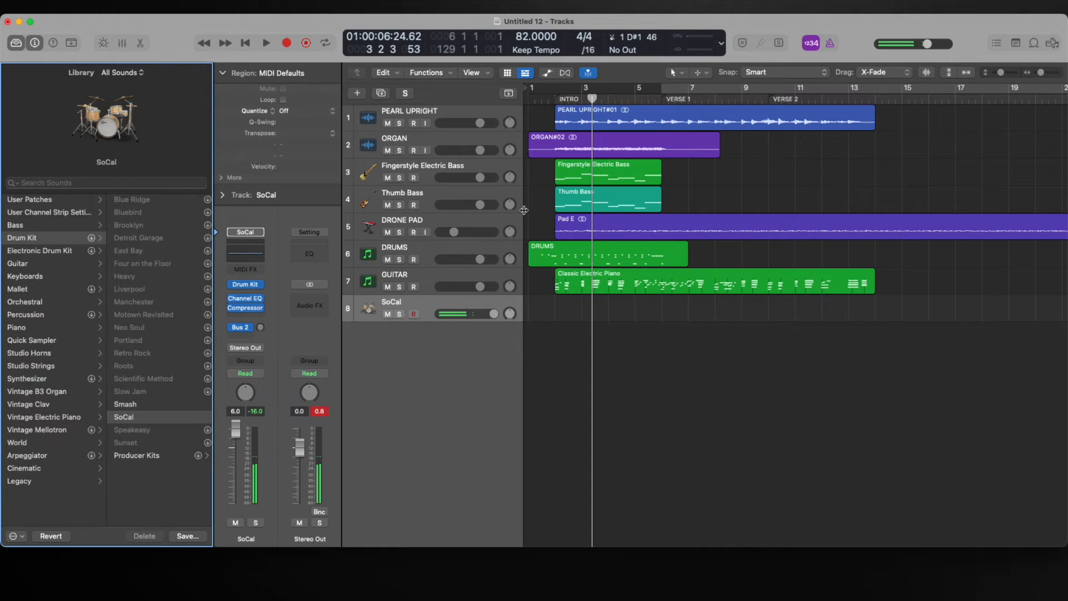
{"action": "left_click_drag", "start_coordinate": [261, 327], "coordinate": [256, 300]}
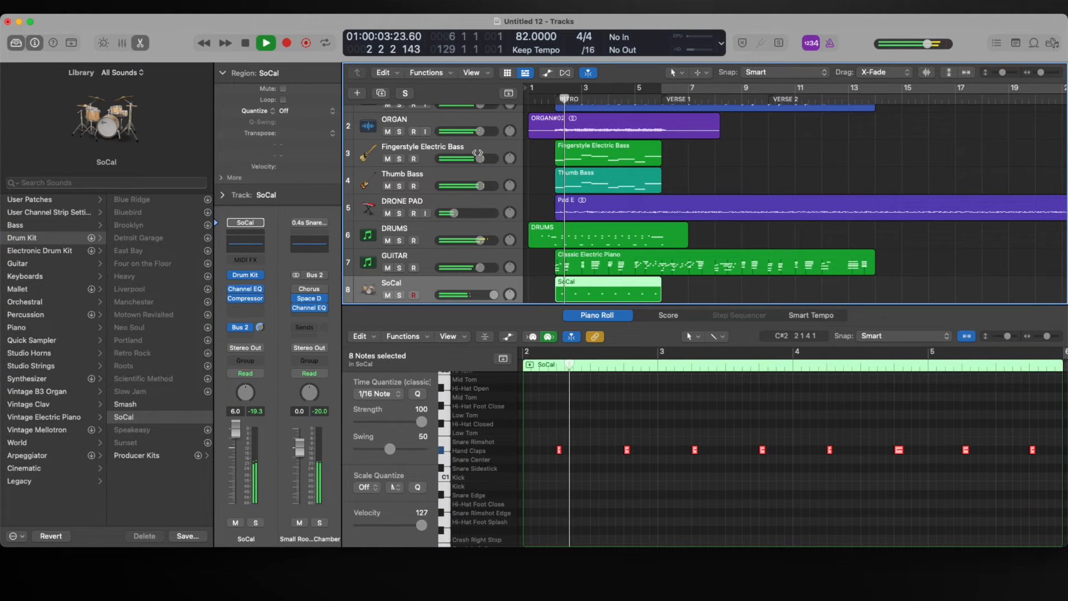
Rename the SoCal track as CLAP and hide the Piano Roll editor
{"action": "double_click", "coordinate": [384, 283]}
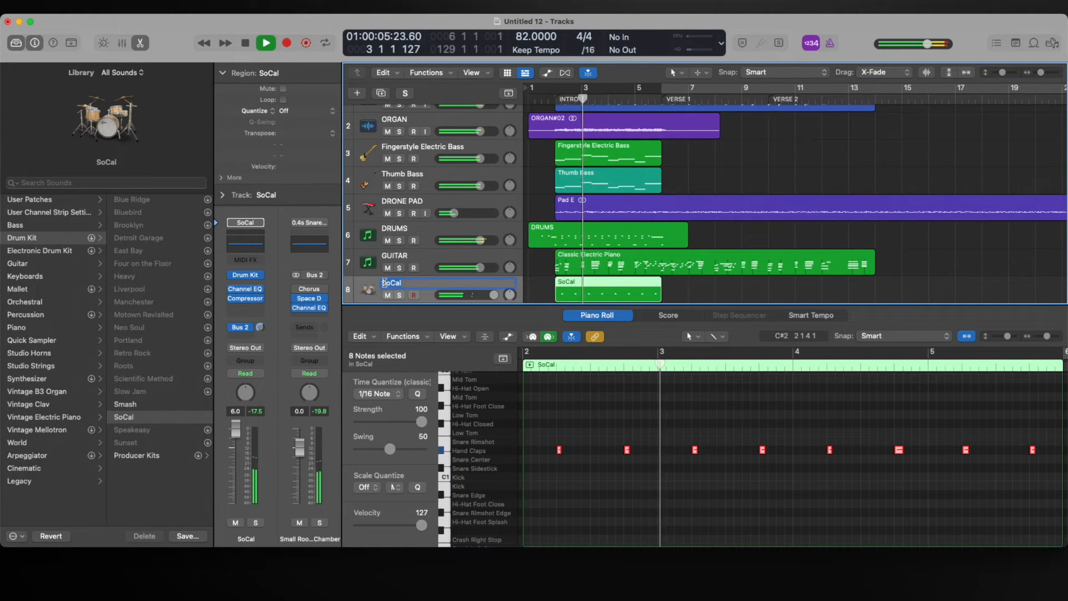
{"action": "type", "text": "CLAP"}
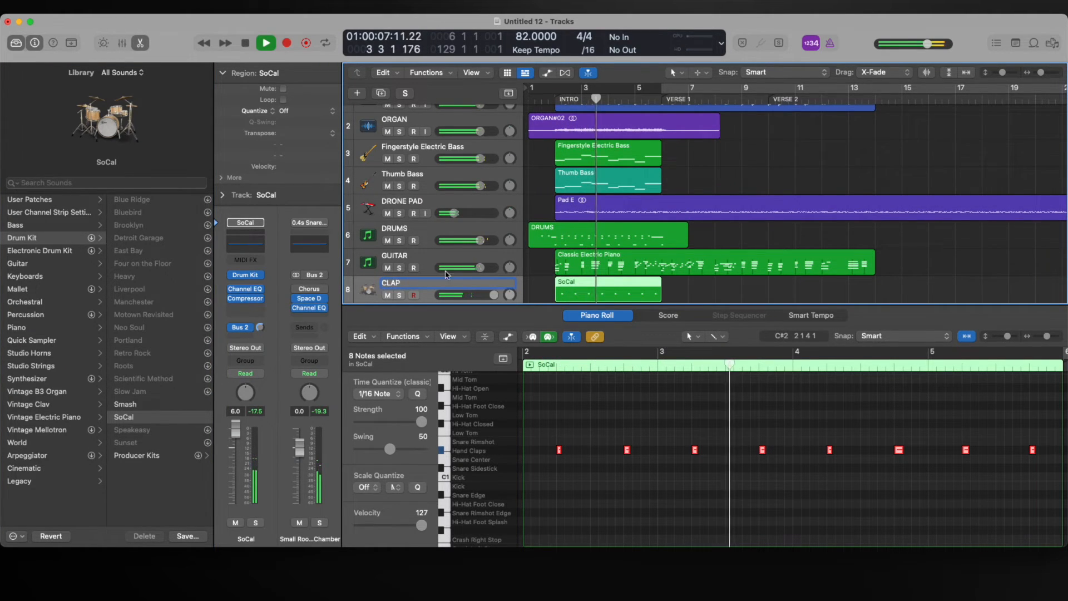
{"action": "left_click", "coordinate": [533, 278]}
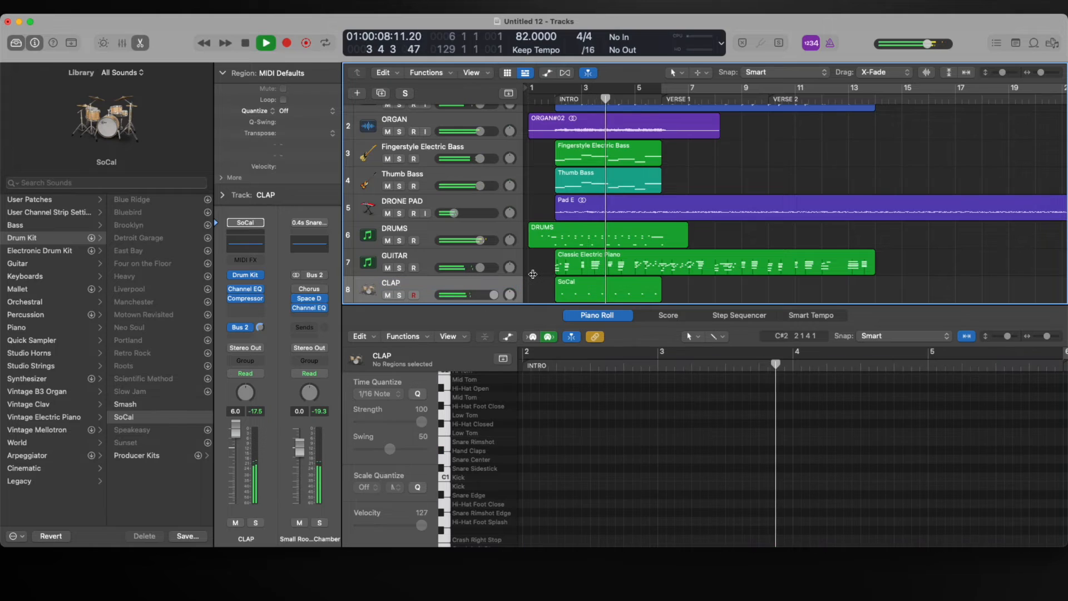
{"action": "left_click", "coordinate": [140, 46]}
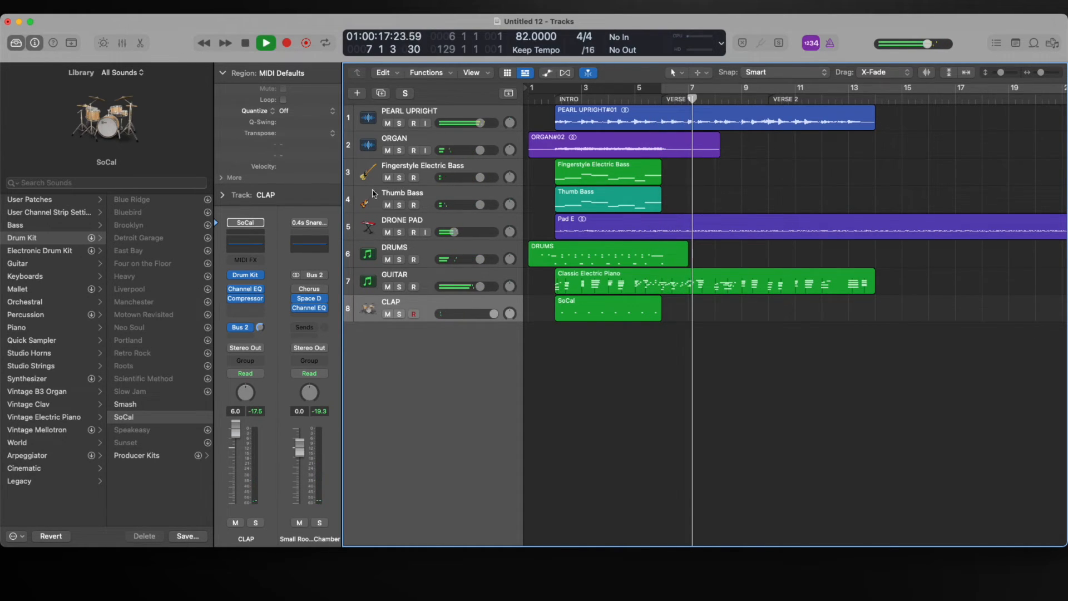
Stop playback, add a software instrument track and load the Connect Chords patch from the Rhythmic synthesizer sounds
{"action": "key", "text": "space"}
{"action": "key", "text": "super+alt+s"}
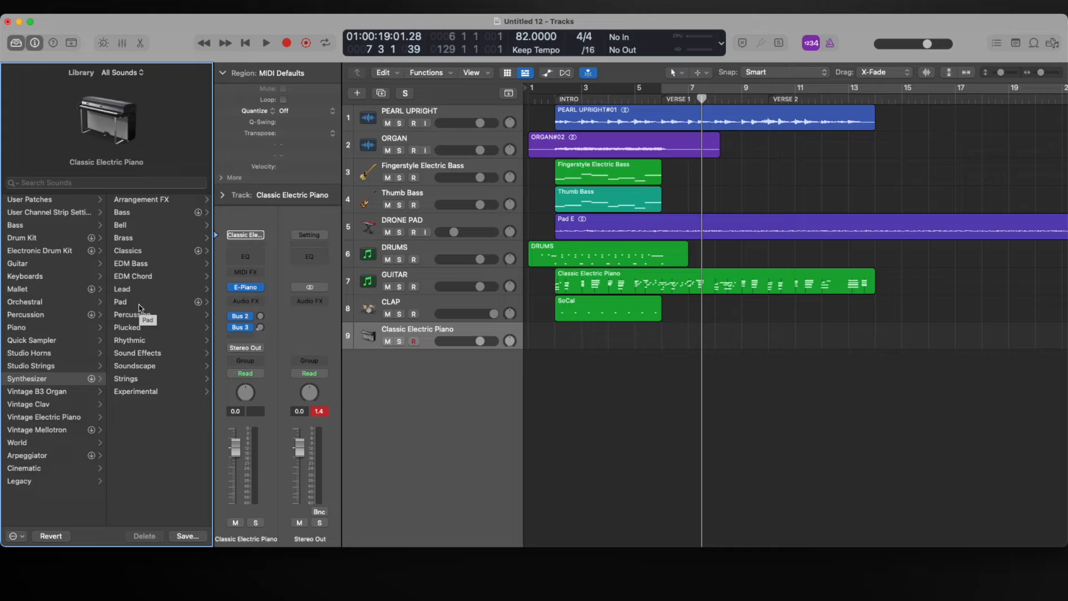
{"action": "left_click", "coordinate": [136, 343]}
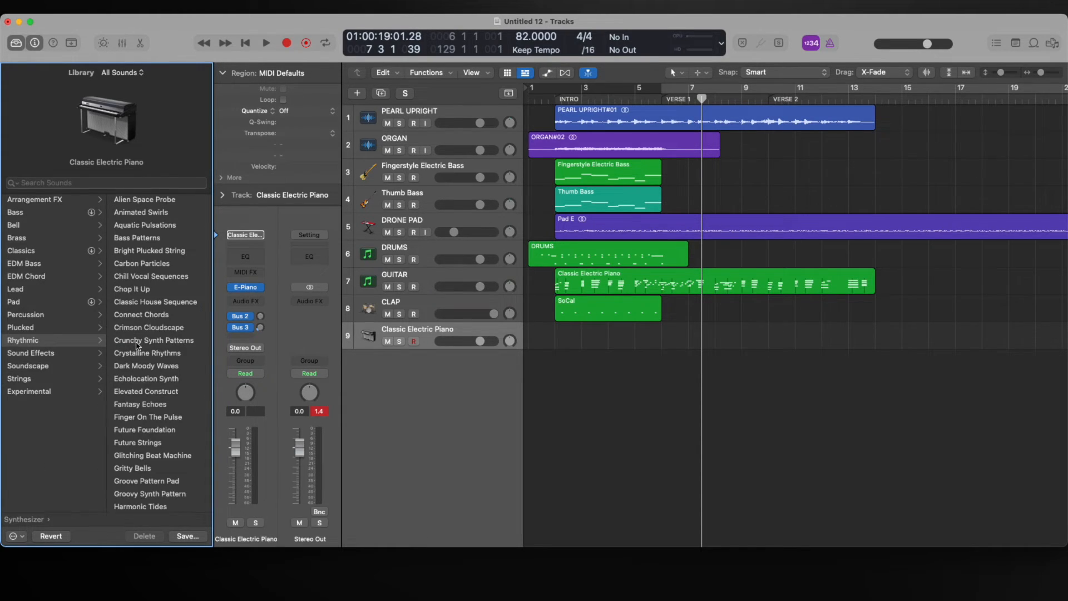
{"action": "left_click", "coordinate": [144, 315]}
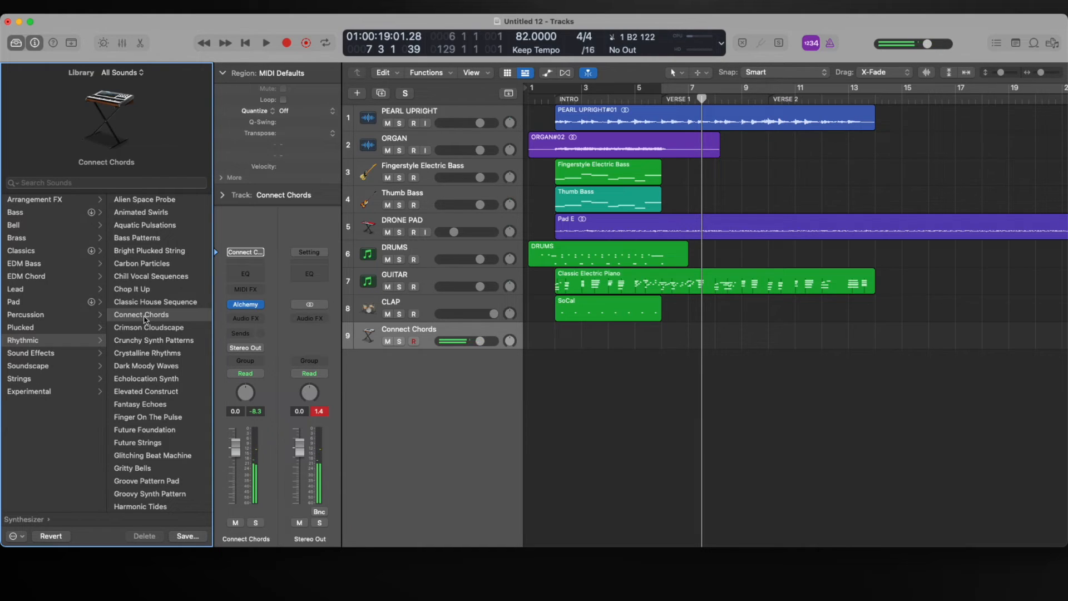
Record a Connect Chords part from the start of the intro at bar 2 to about bar 8
{"action": "left_click", "coordinate": [554, 97]}
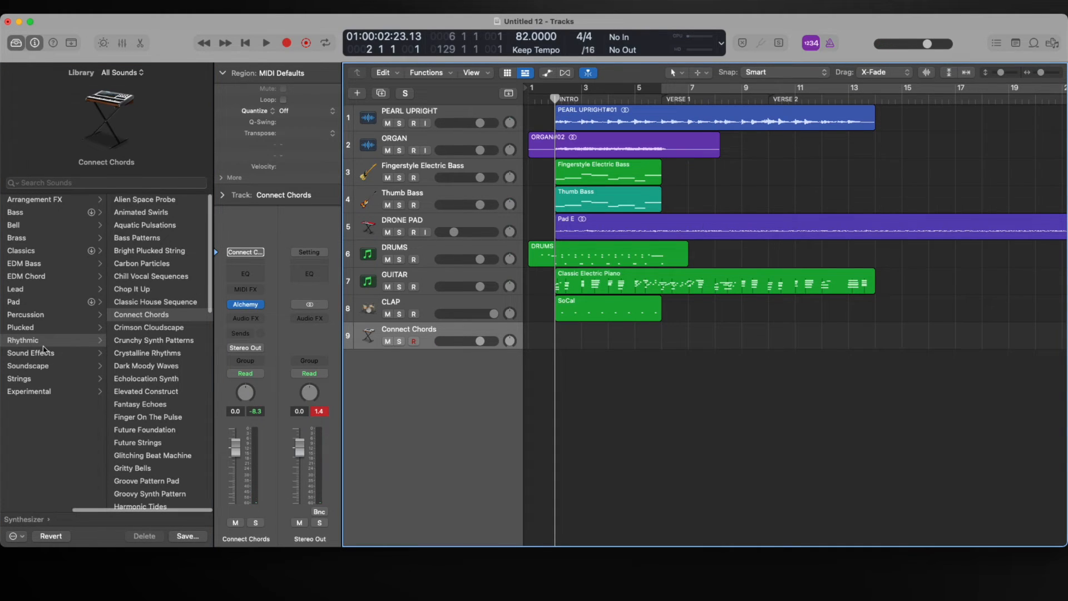
{"action": "scroll", "coordinate": [55, 362], "scroll_direction": "left", "scroll_amount": 3}
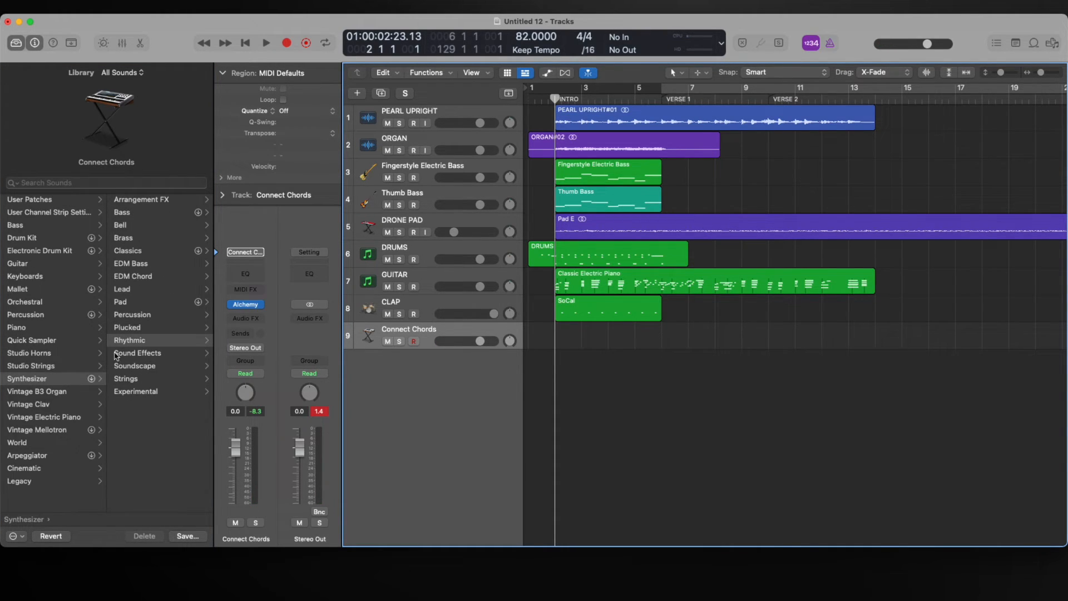
{"action": "scroll", "coordinate": [115, 356], "scroll_direction": "right", "scroll_amount": 3}
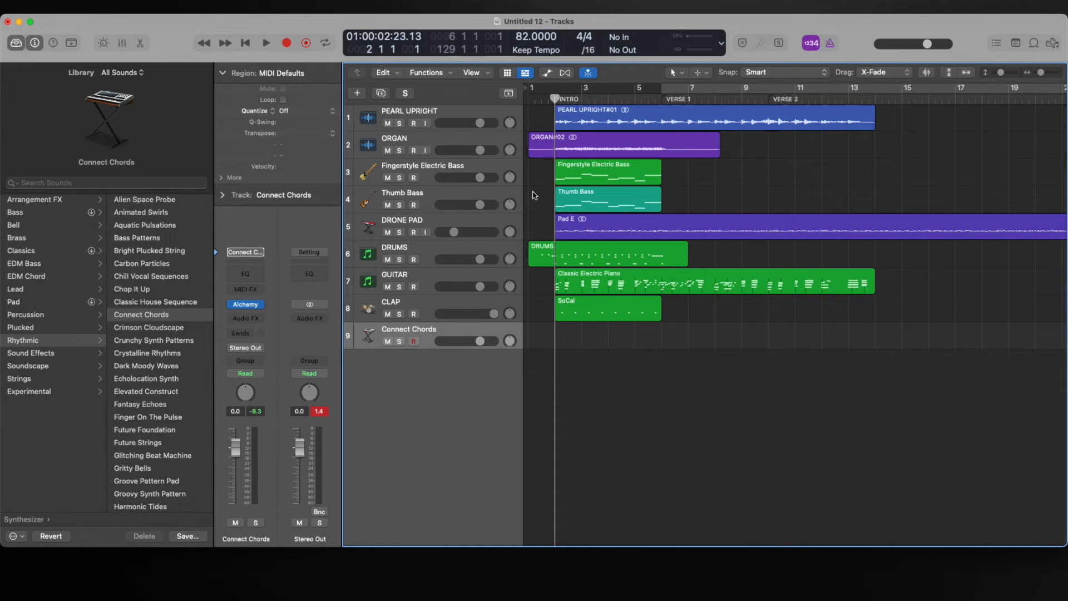
{"action": "key", "text": "r"}
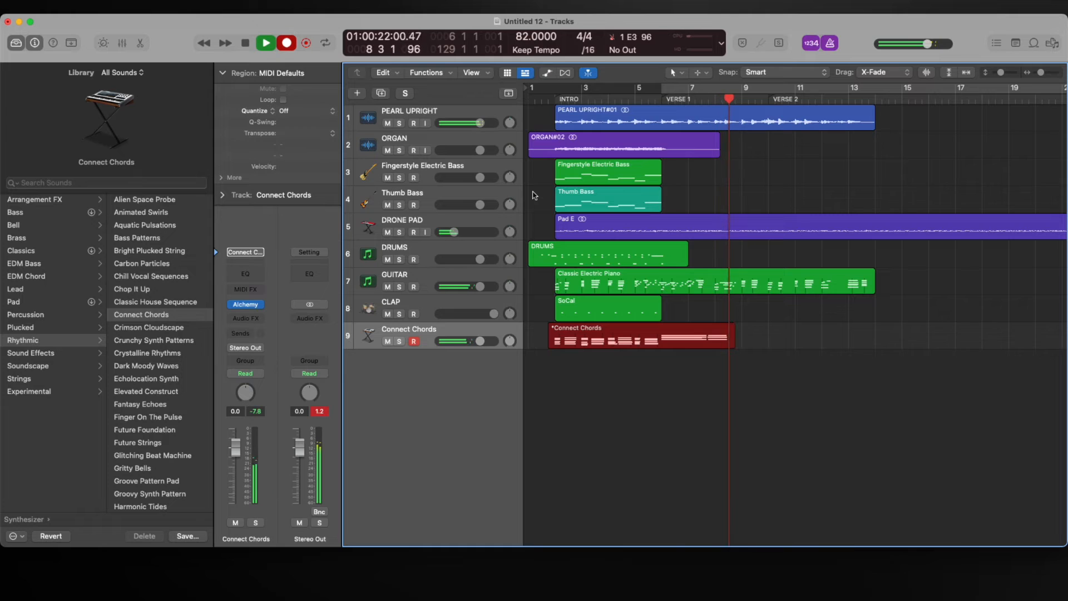
{"action": "key", "text": "space"}
Add another software instrument track, search the sound library for SWEEP and load the Noise Sweeper patch
{"action": "key", "text": "alt+super+n"}
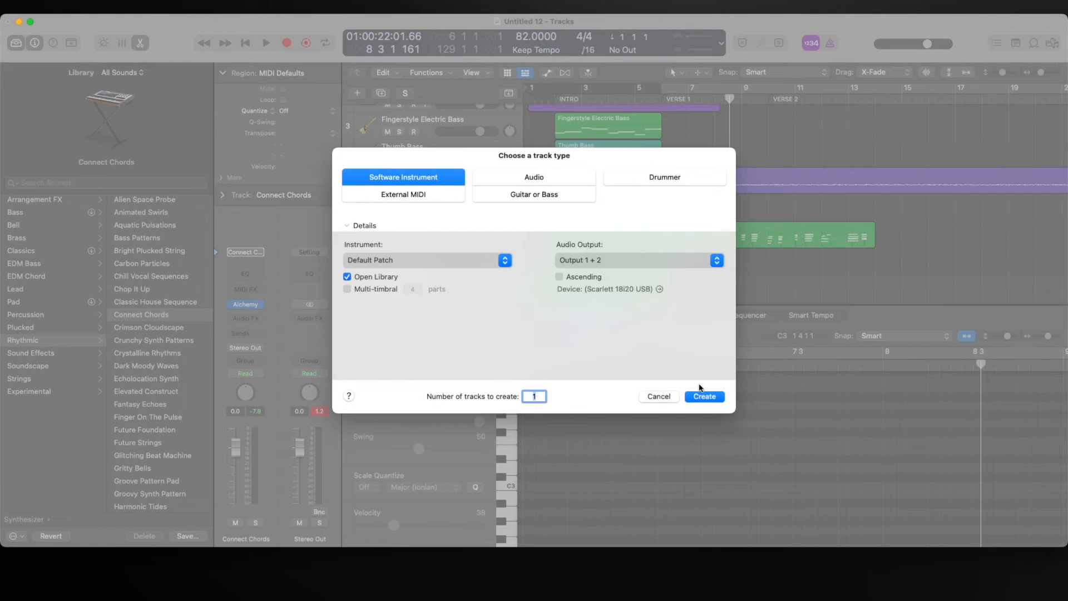
{"action": "left_click", "coordinate": [702, 395]}
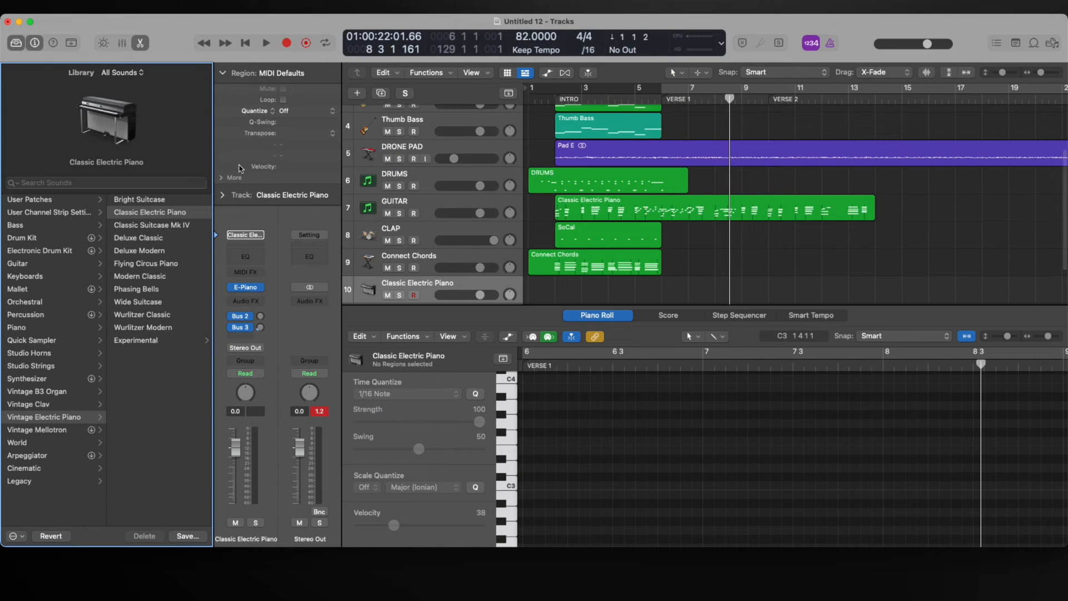
{"action": "left_click", "coordinate": [95, 184]}
{"action": "type", "text": "SWEEP"}
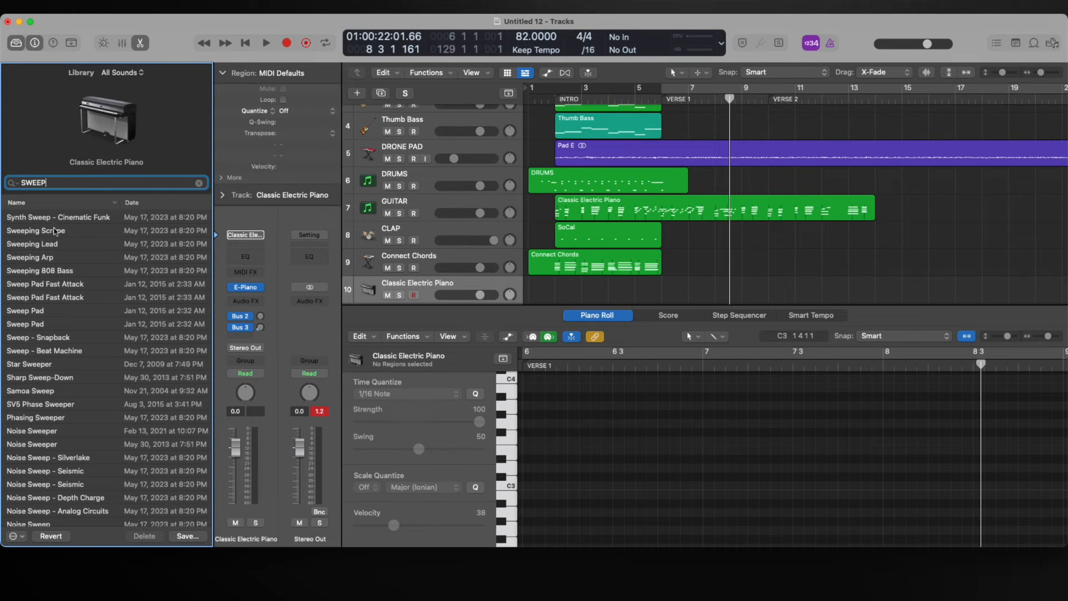
{"action": "left_click", "coordinate": [32, 312]}
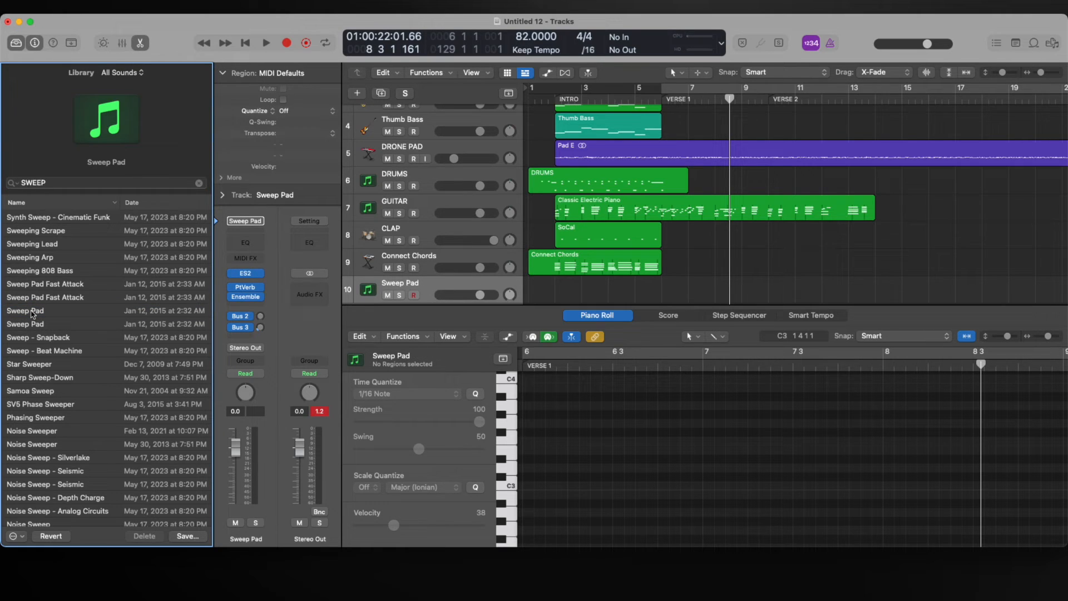
{"action": "left_click", "coordinate": [21, 445]}
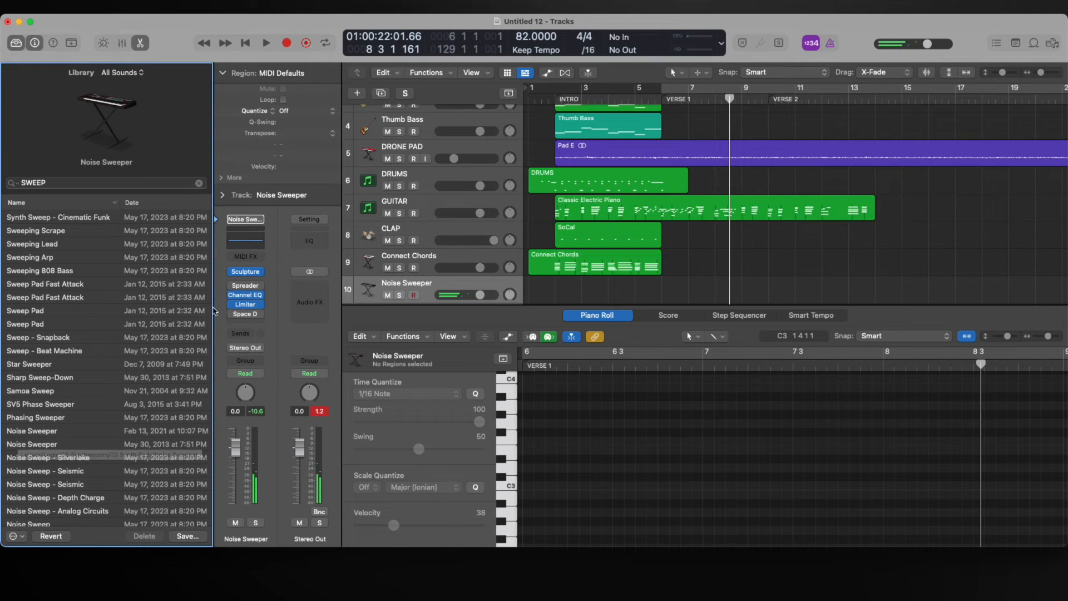
Record a Noise Sweeper hit at the start of VERSE 1 at bar 6 and hide the Piano Roll editor
{"action": "left_click", "coordinate": [651, 94]}
{"action": "key", "text": "r"}
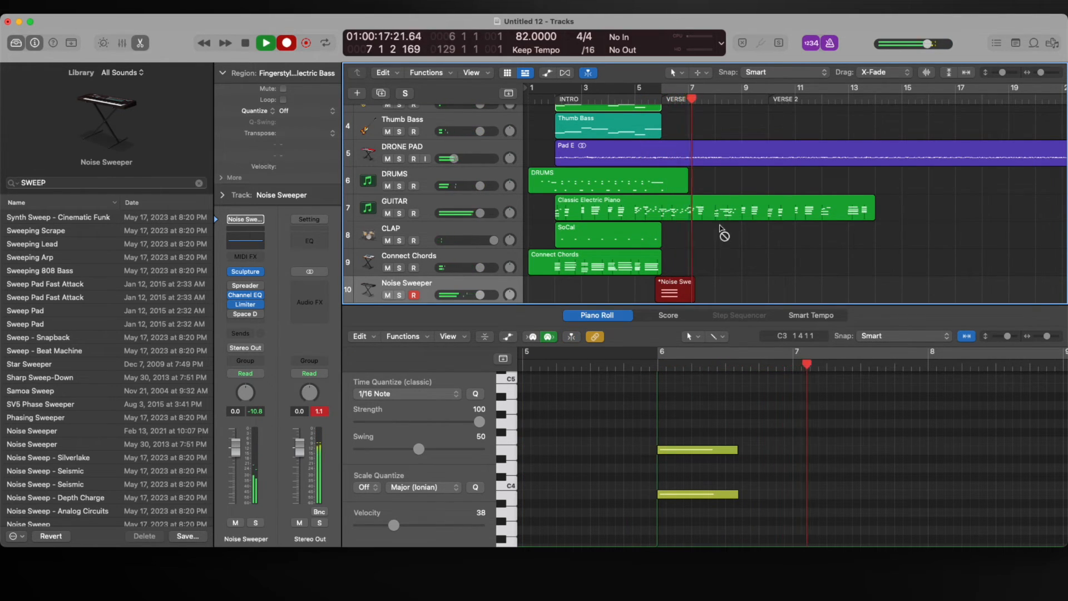
{"action": "key", "text": "space"}
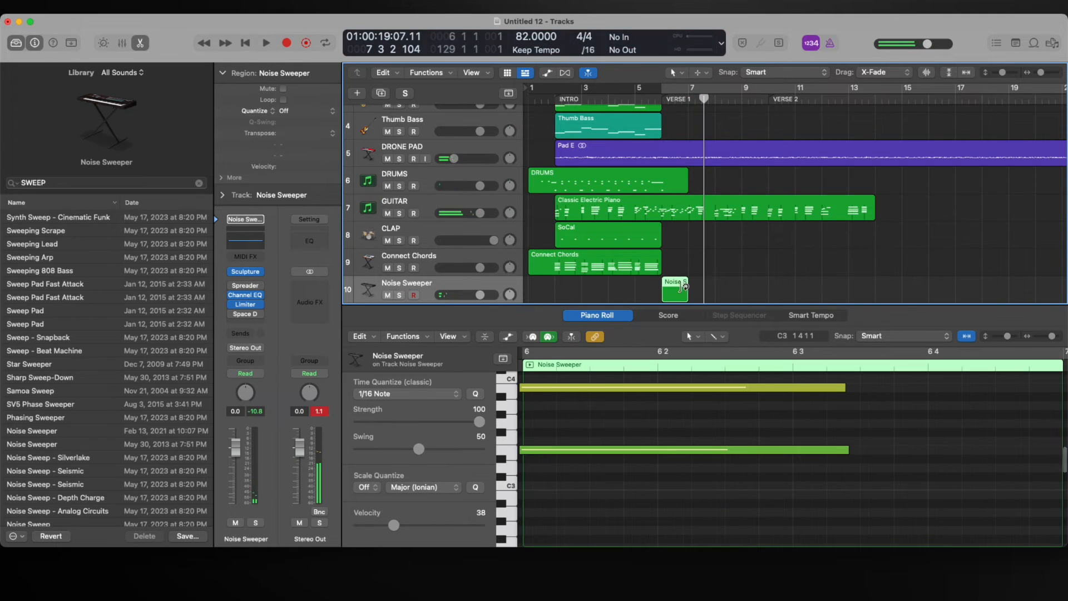
{"action": "key", "text": "e"}
{"action": "double_click", "coordinate": [670, 363]}
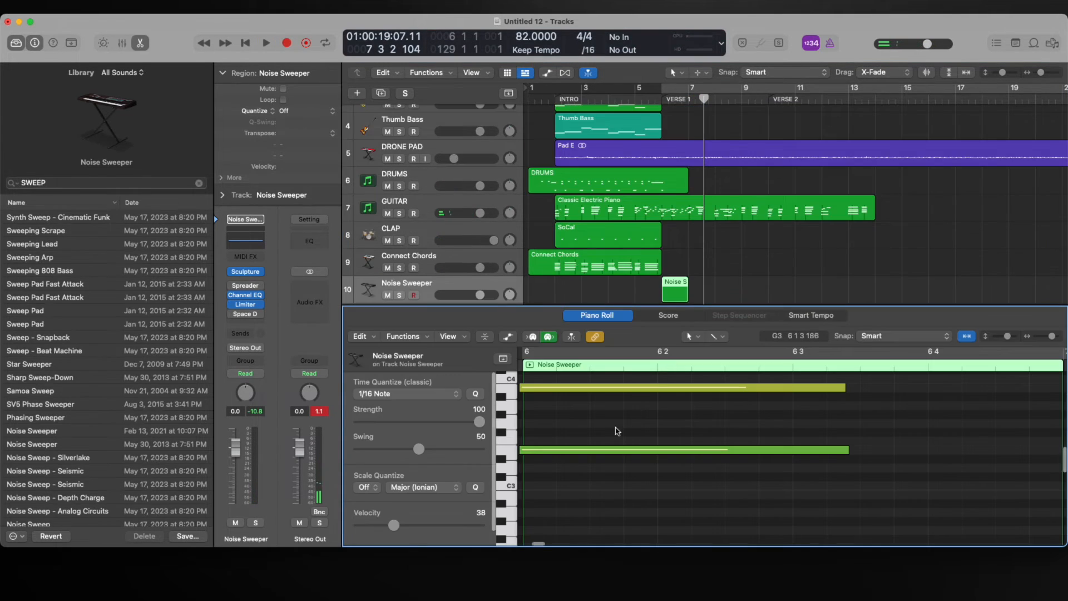
{"action": "key", "text": "e"}
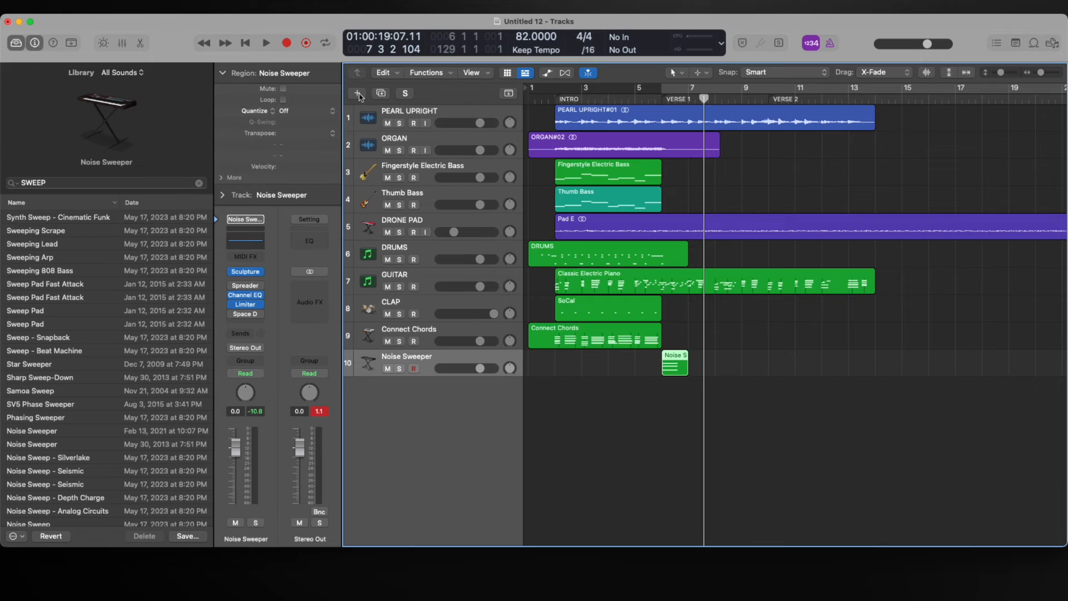
Add a software instrument track with the Steinway Grand Piano patch and record a piano part from bar 2 to about bar 14
{"action": "left_click", "coordinate": [358, 94]}
{"action": "left_click", "coordinate": [703, 397]}
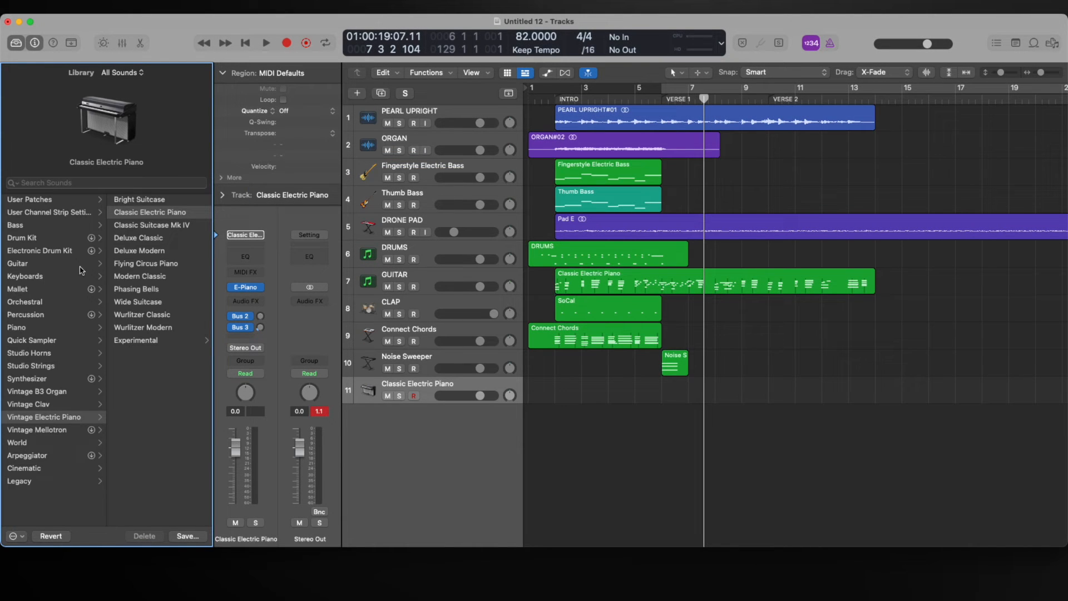
{"action": "left_click", "coordinate": [17, 329]}
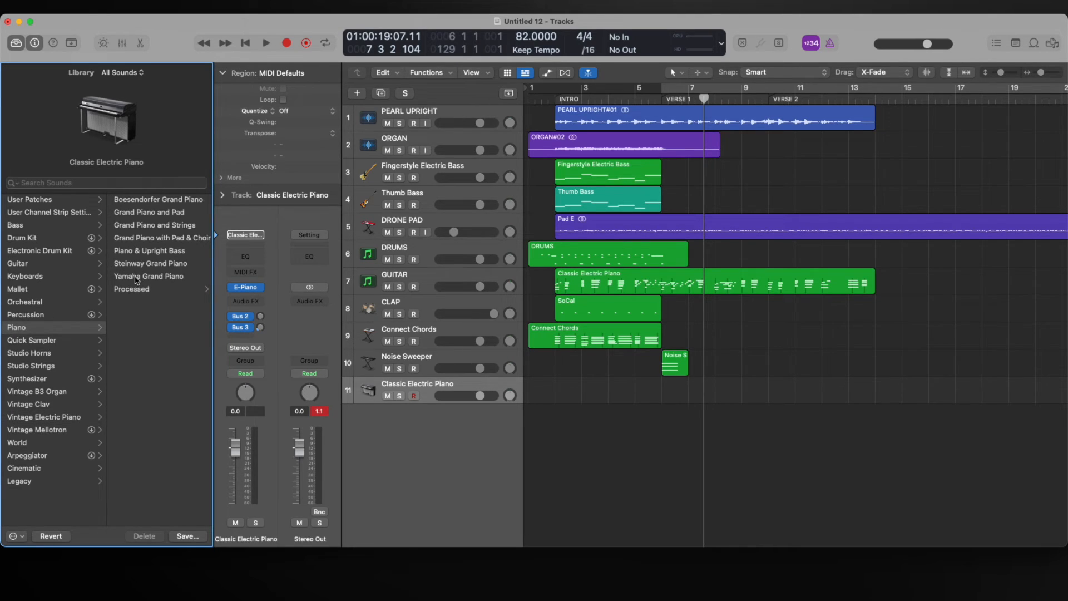
{"action": "left_click", "coordinate": [155, 263]}
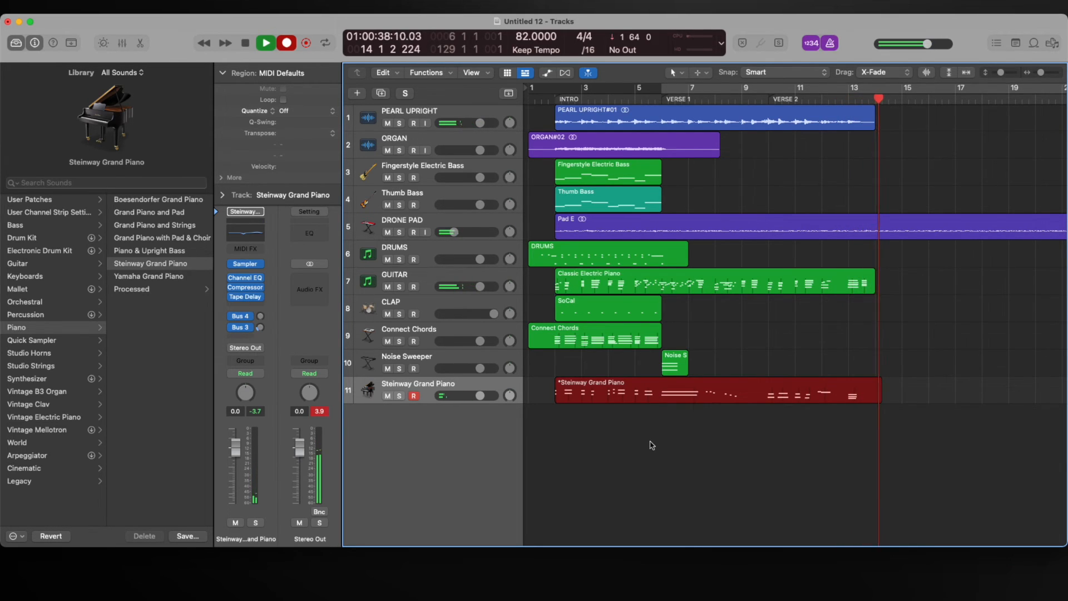
{"action": "key", "text": "space"}
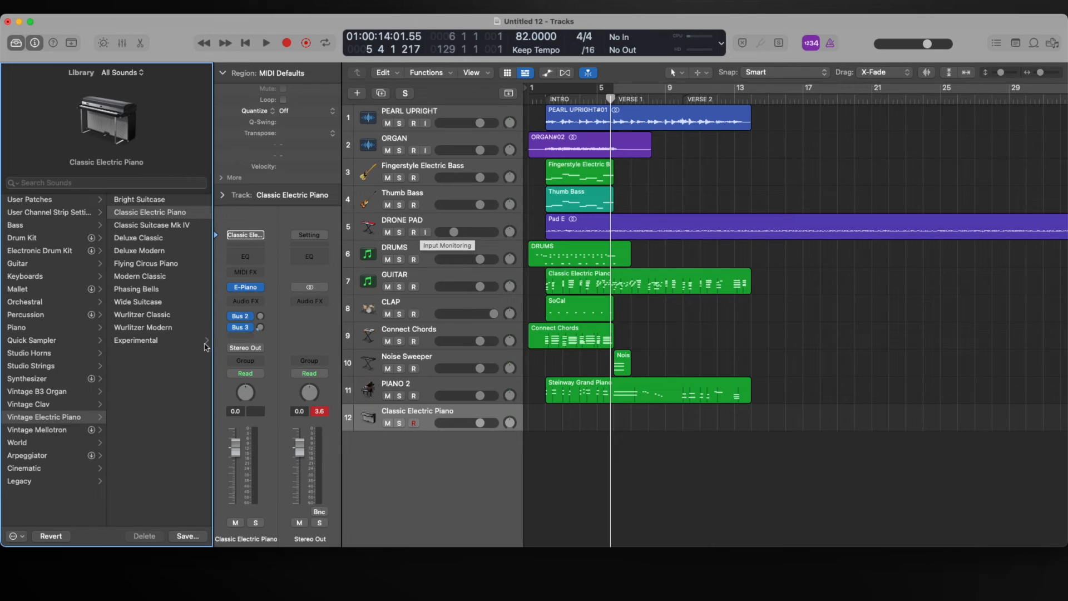
Load the legacy Modern Wave Leads patch Juno Lead 1 on the new track and set the playhead to bar 2
{"action": "left_click", "coordinate": [41, 481]}
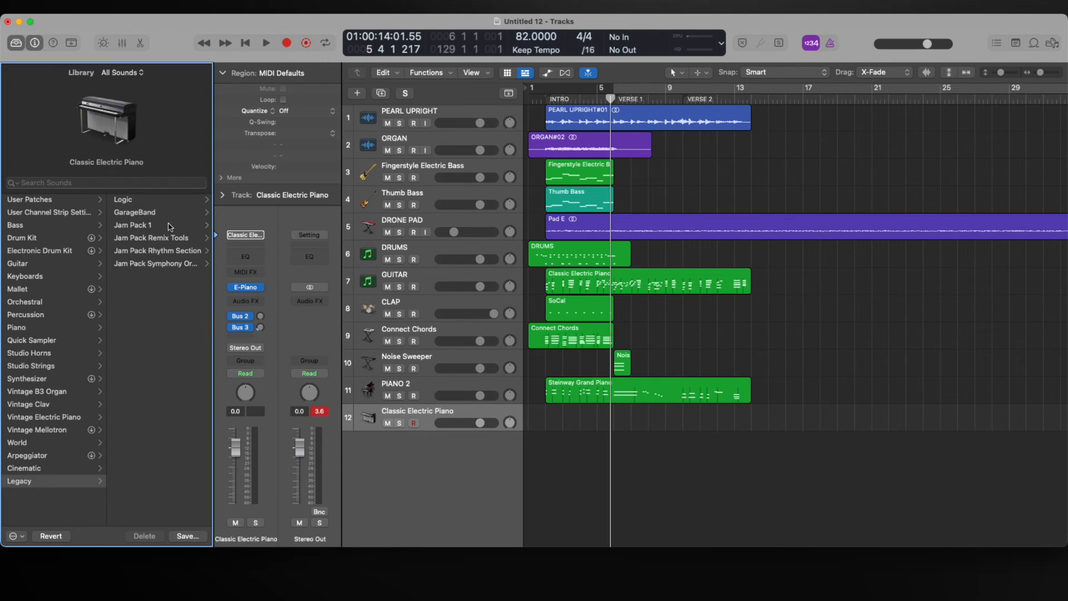
{"action": "left_click", "coordinate": [146, 200]}
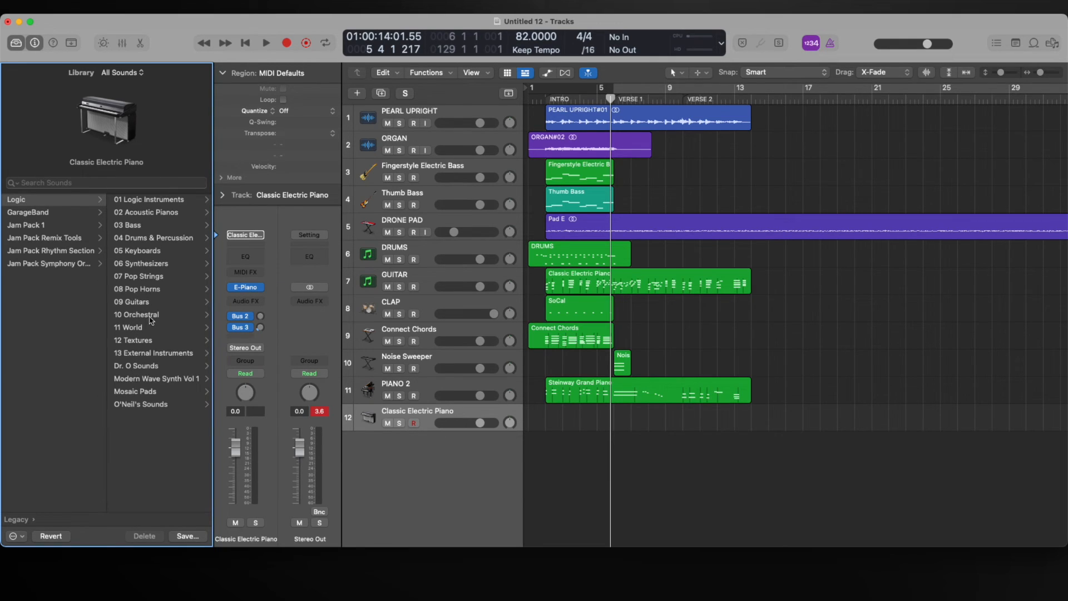
{"action": "left_click", "coordinate": [132, 378]}
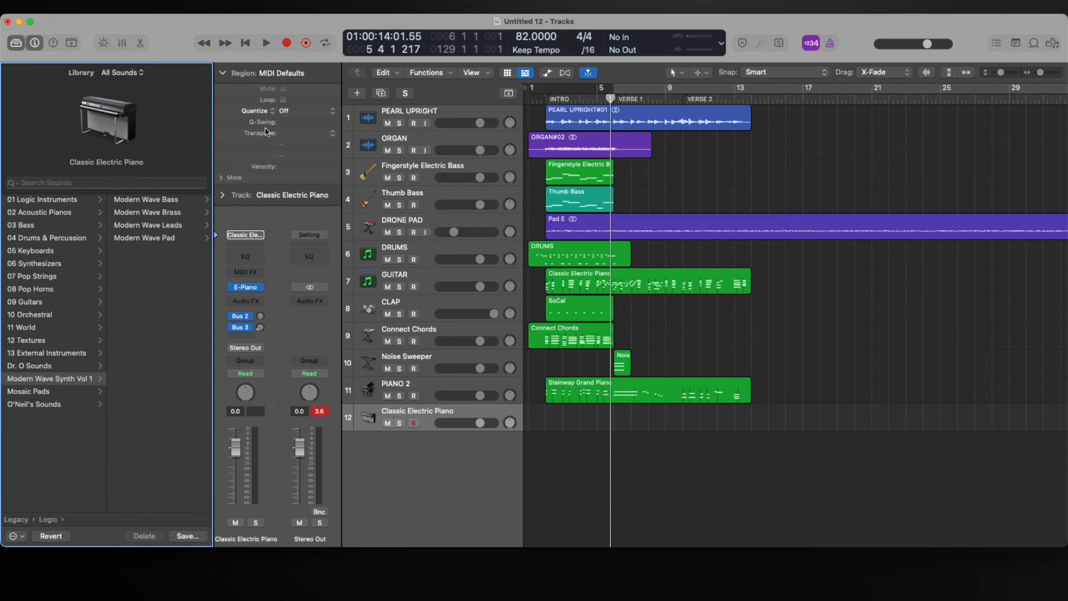
{"action": "left_click", "coordinate": [159, 226]}
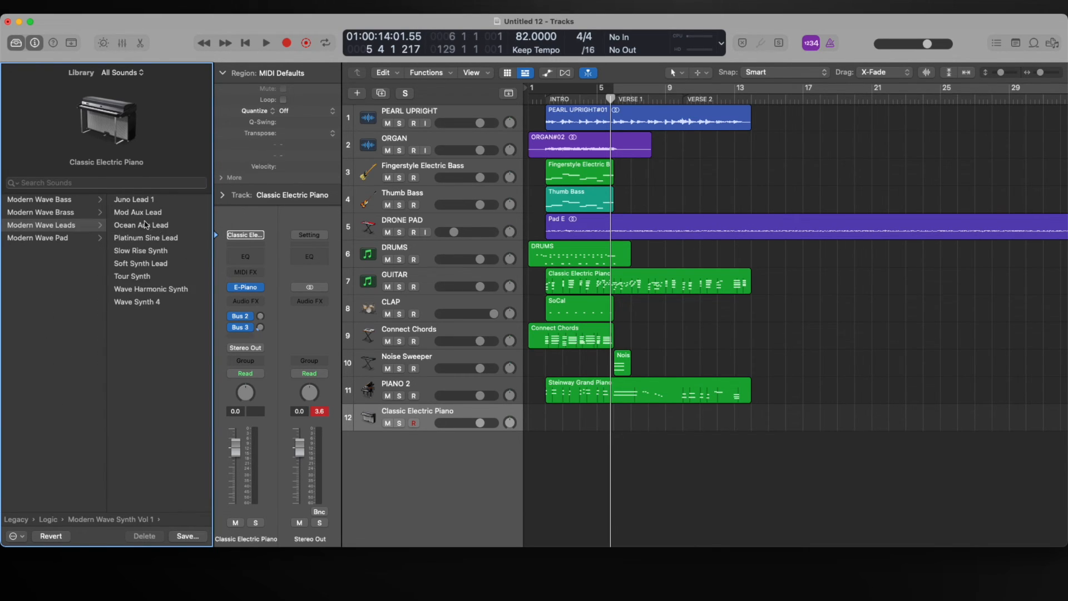
{"action": "left_click", "coordinate": [134, 199]}
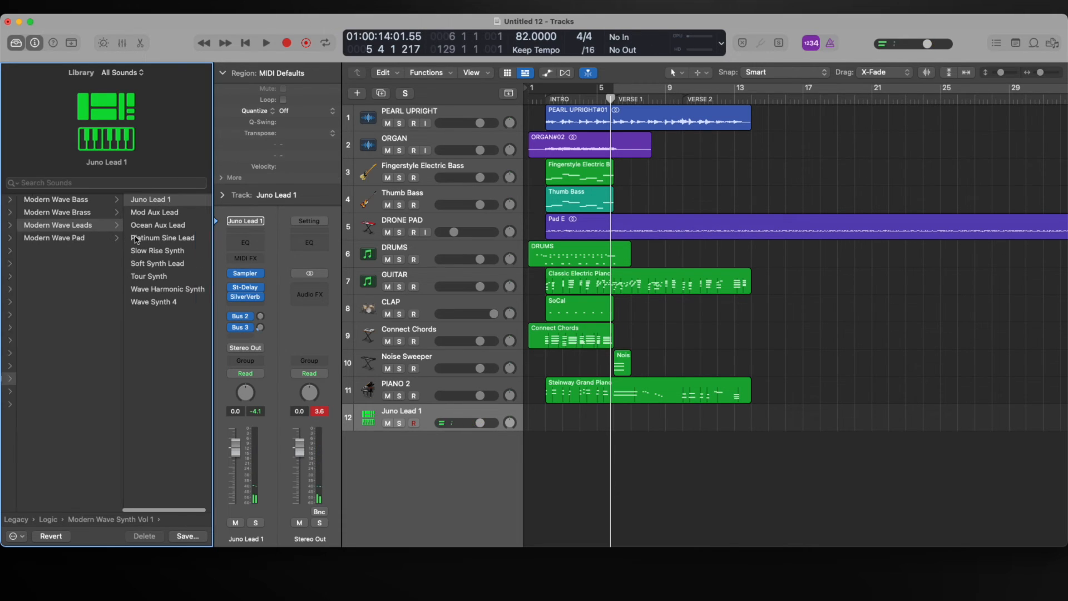
{"action": "scroll", "coordinate": [150, 231], "scroll_direction": "left", "scroll_amount": 5}
{"action": "scroll", "coordinate": [150, 233], "scroll_direction": "left", "scroll_amount": 3}
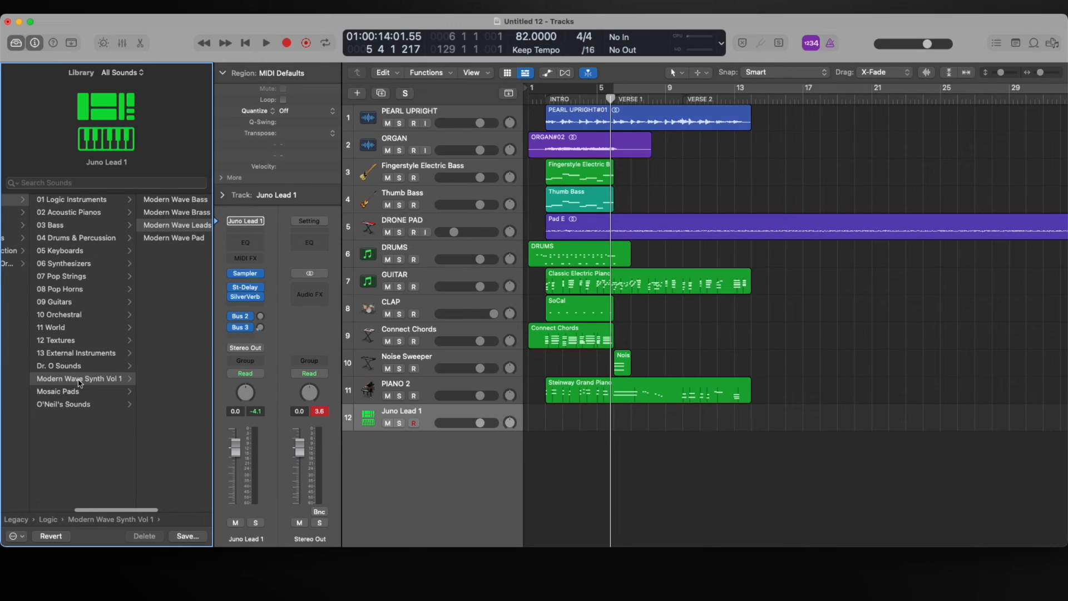
{"action": "scroll", "coordinate": [167, 278], "scroll_direction": "right", "scroll_amount": 5}
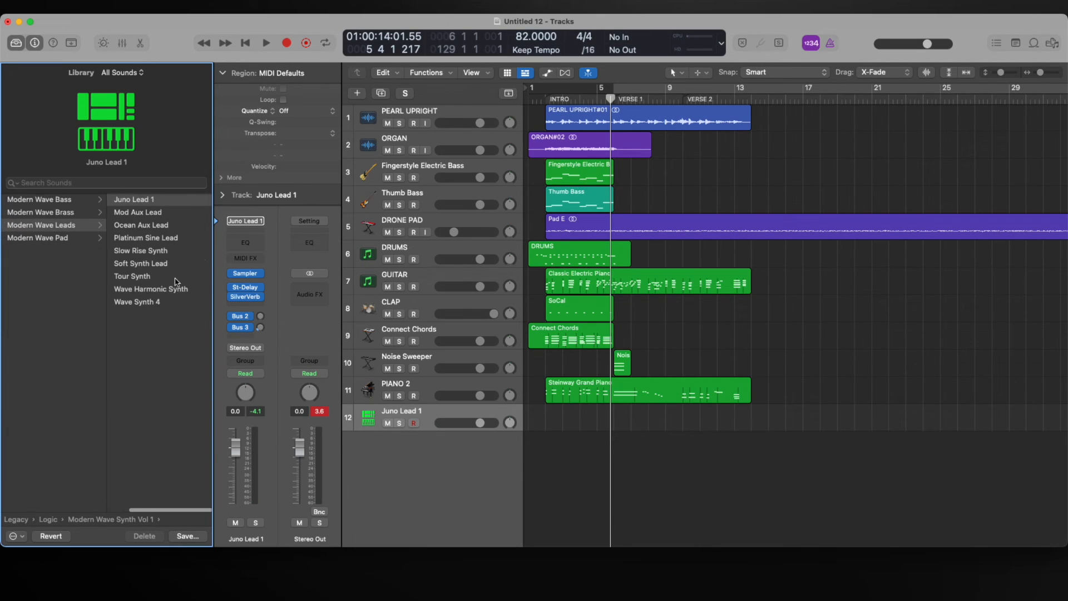
{"action": "left_click", "coordinate": [545, 100]}
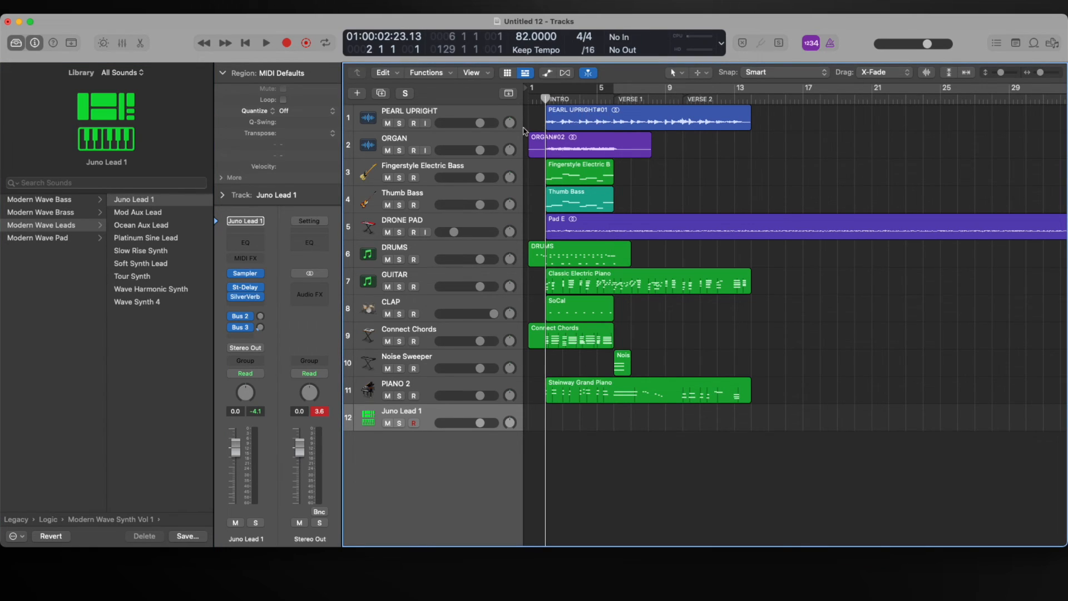
Browse the Modern Wave bass, brass and lead categories, keep Juno Lead 1 and record a lead melody from bar 2 to about bar 7
{"action": "left_click", "coordinate": [50, 201]}
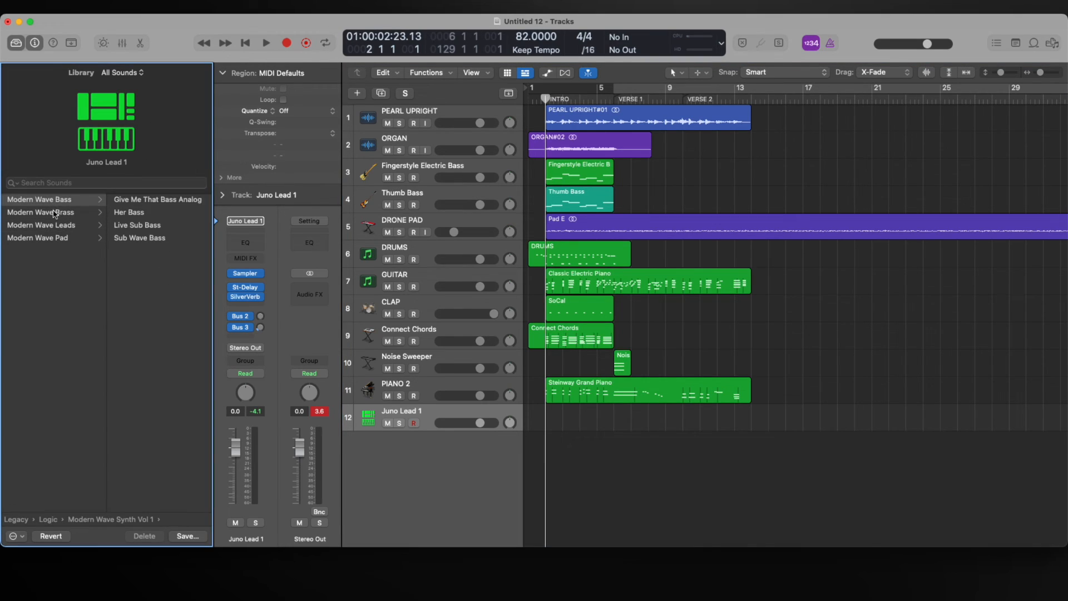
{"action": "left_click", "coordinate": [55, 213]}
{"action": "left_click", "coordinate": [56, 226]}
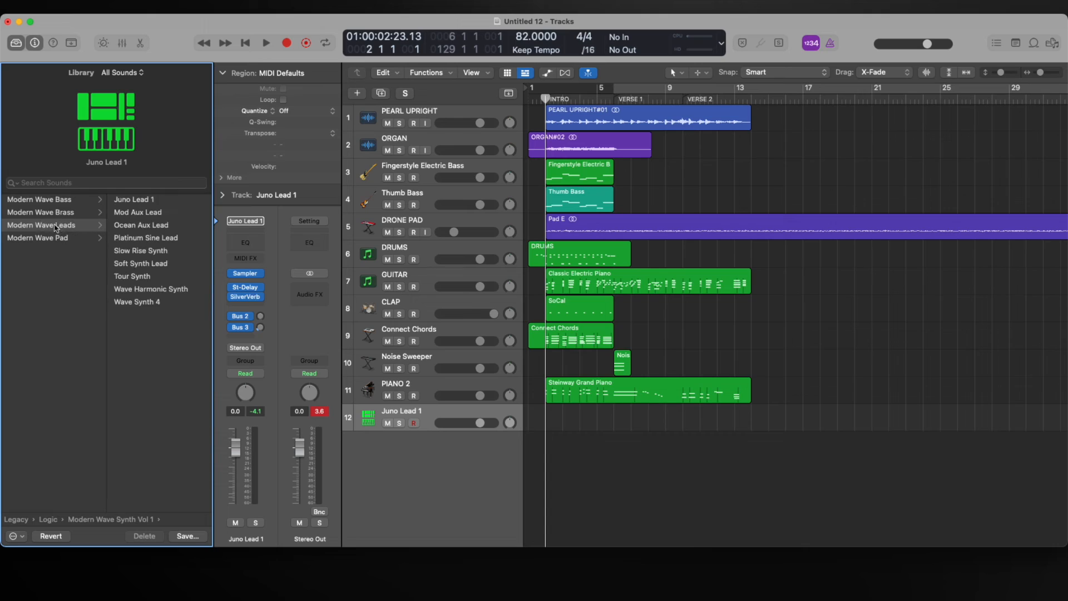
{"action": "left_click", "coordinate": [141, 202]}
{"action": "key", "text": "space"}
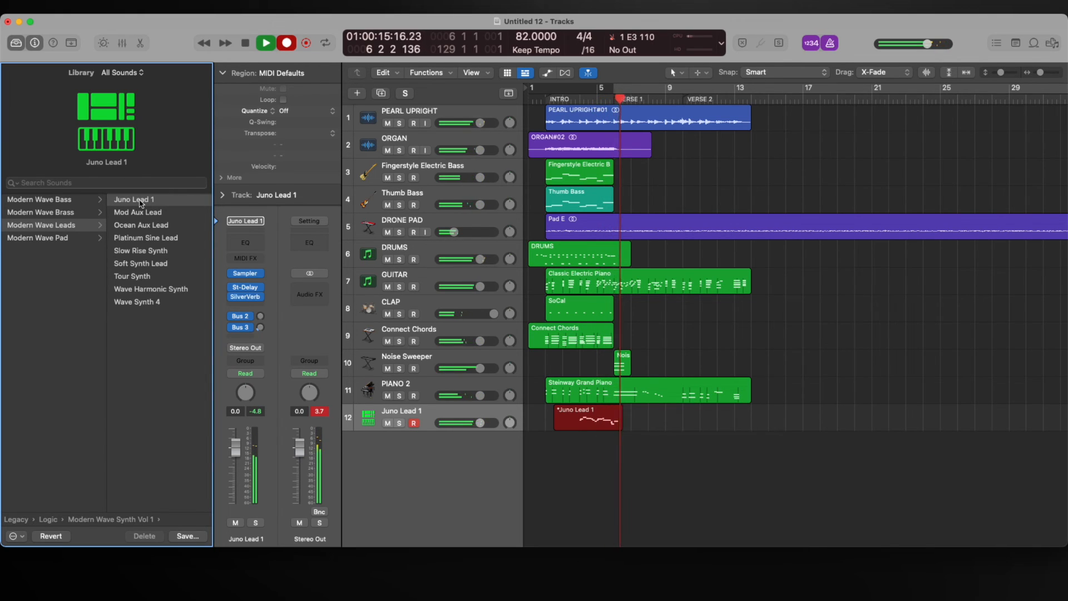
{"action": "key", "text": "space"}
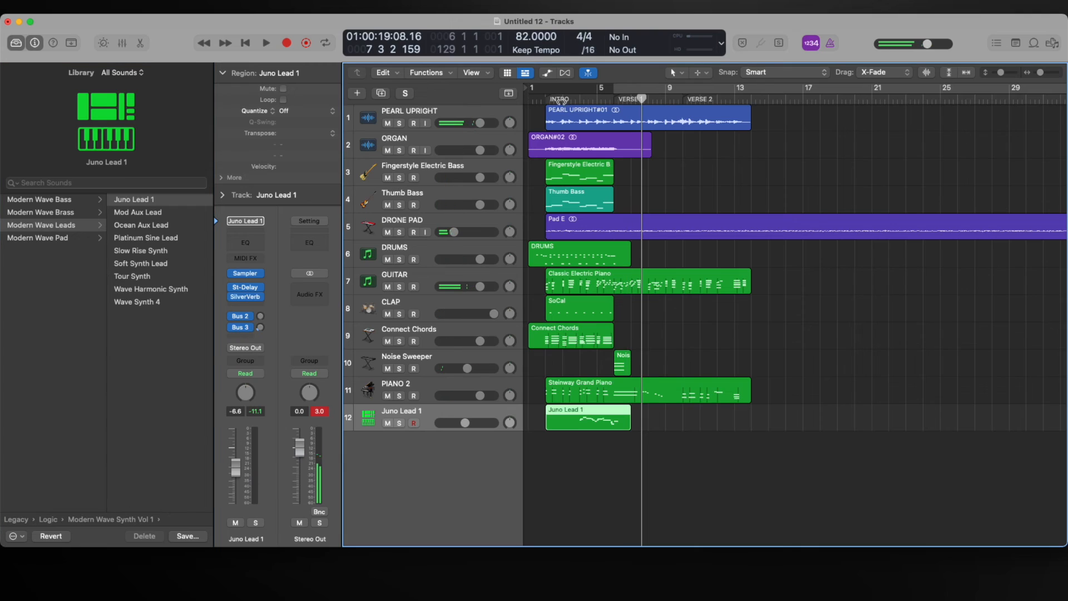
Add another software instrument track and load the M1 Mountain Pad patch from the legacy Logic Mosaic Pads sounds
{"action": "left_click", "coordinate": [357, 94]}
{"action": "left_click", "coordinate": [704, 396]}
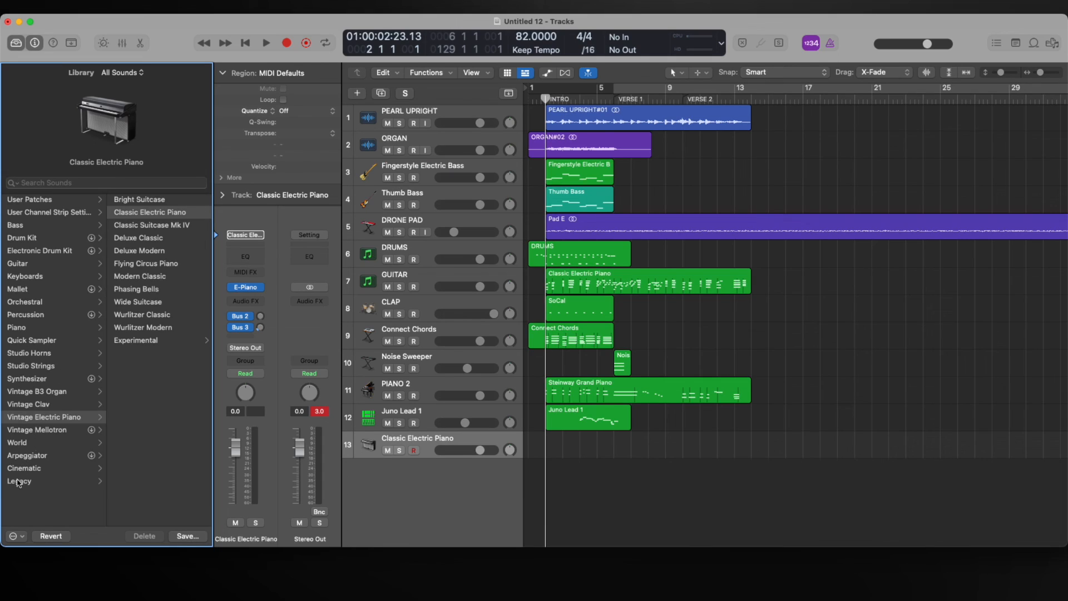
{"action": "left_click", "coordinate": [19, 481]}
{"action": "left_click", "coordinate": [127, 210]}
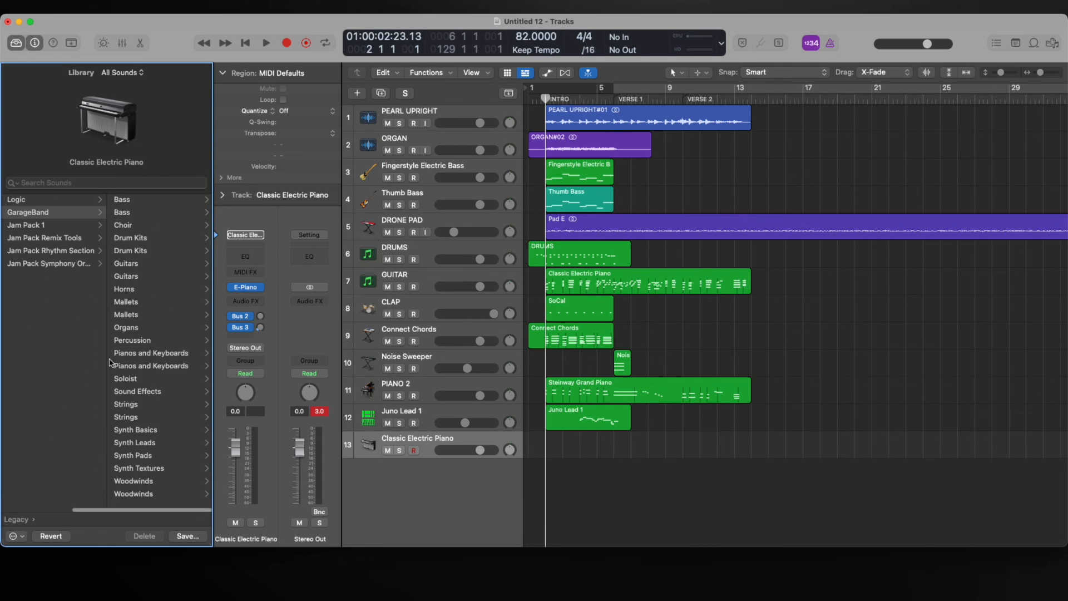
{"action": "left_click", "coordinate": [35, 198]}
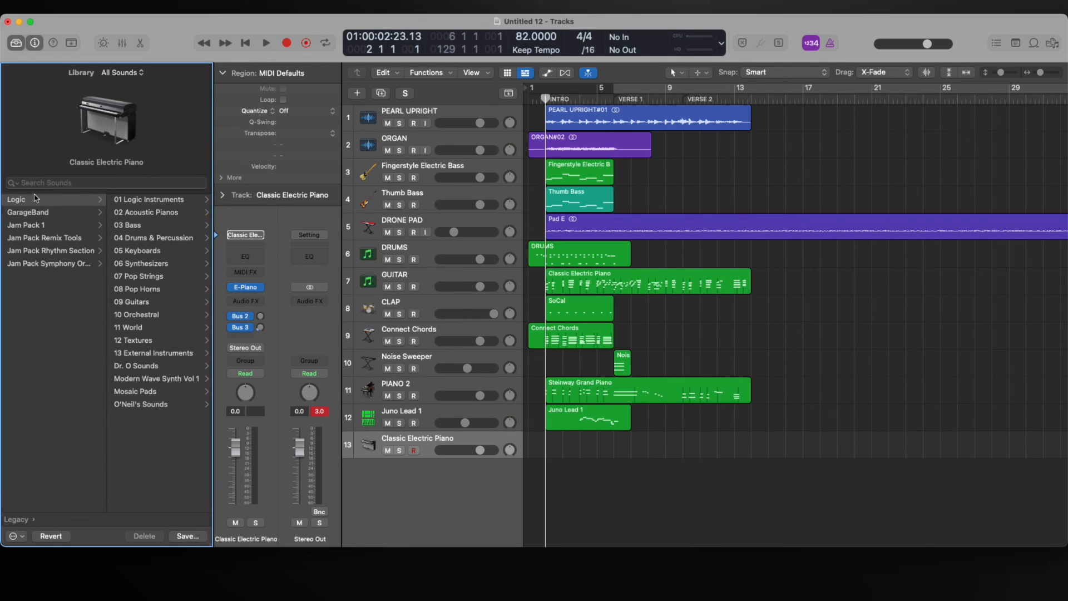
{"action": "left_click", "coordinate": [136, 391]}
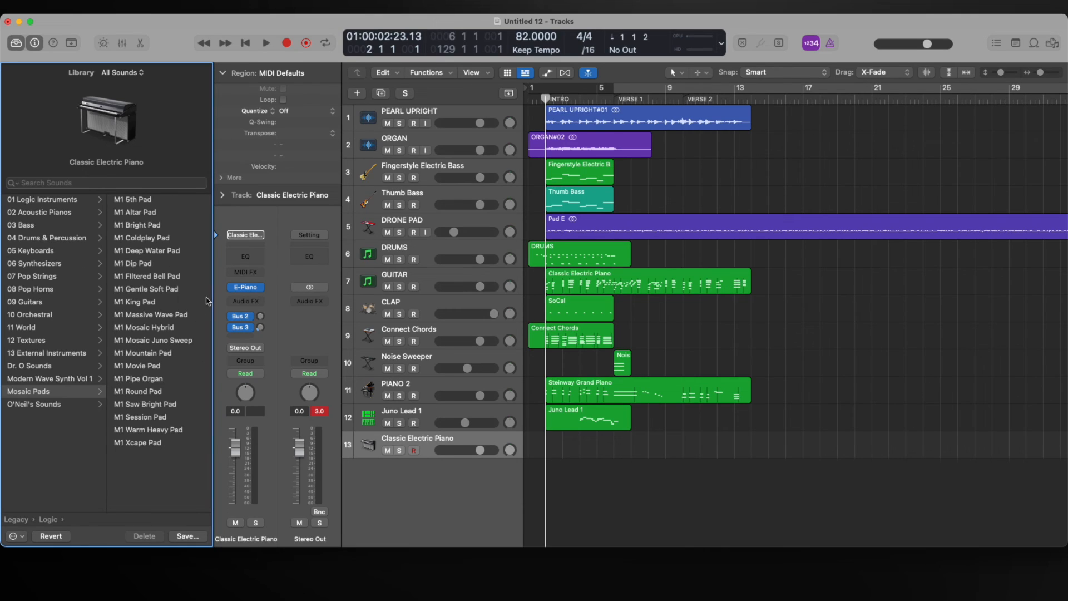
{"action": "left_click", "coordinate": [152, 355]}
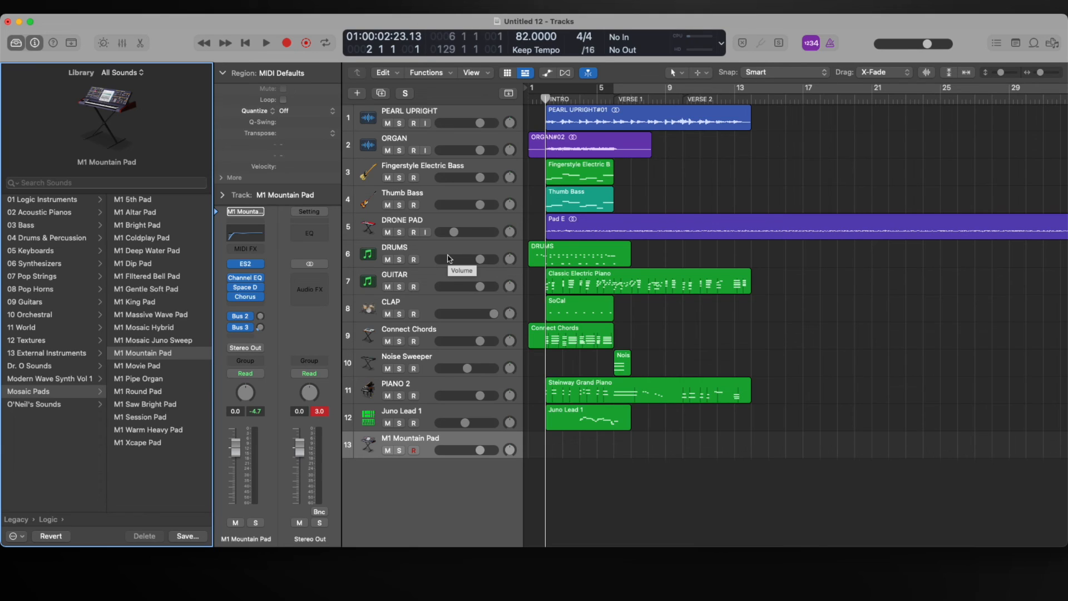
Record an M1 Mountain Pad chord part from bar 2 to about bar 7 and lower the pad track's volume slightly
{"action": "key", "text": "r"}
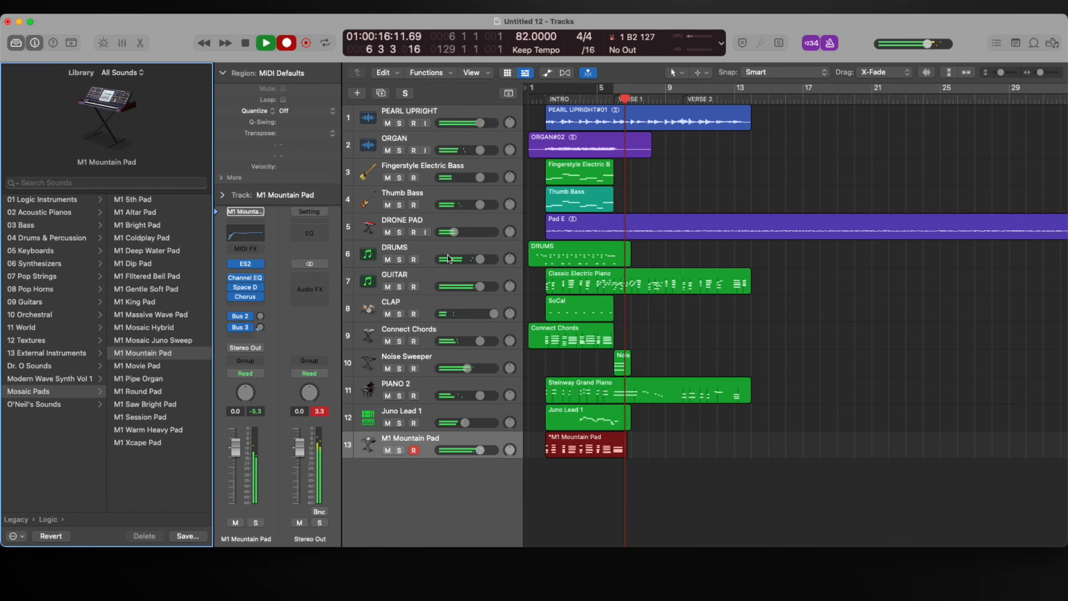
{"action": "key", "text": "space"}
{"action": "double_click", "coordinate": [599, 451]}
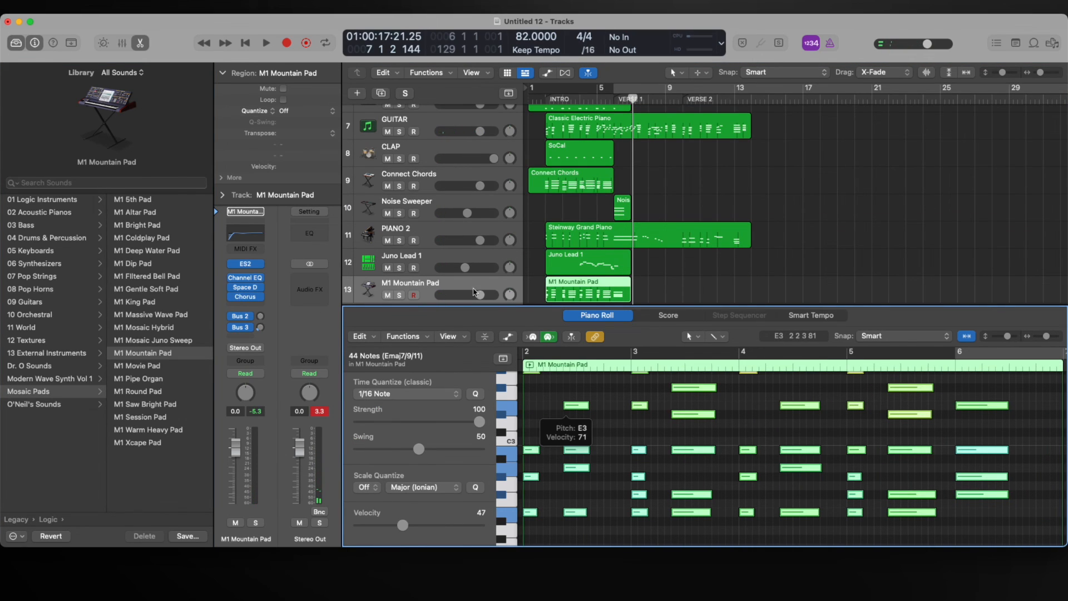
{"action": "left_click_drag", "start_coordinate": [480, 295], "coordinate": [479, 295]}
{"action": "left_click_drag", "start_coordinate": [479, 295], "coordinate": [469, 296]}
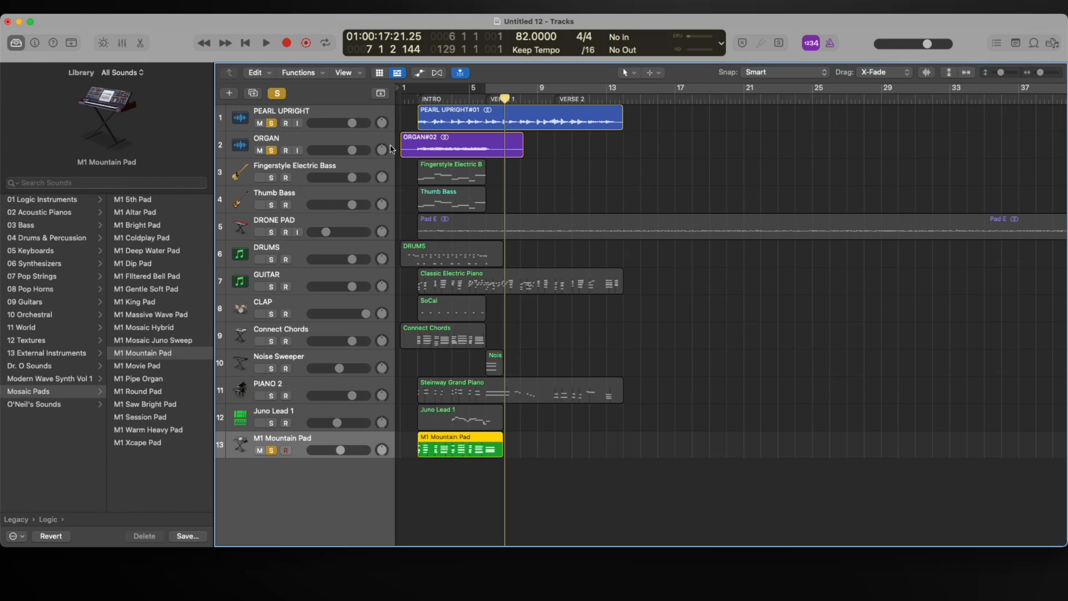
Move the M1 Mountain Pad track below ORGAN and audition it from bar 2 with GUITAR added to the soloed tracks
{"action": "left_click_drag", "start_coordinate": [296, 443], "coordinate": [297, 163]}
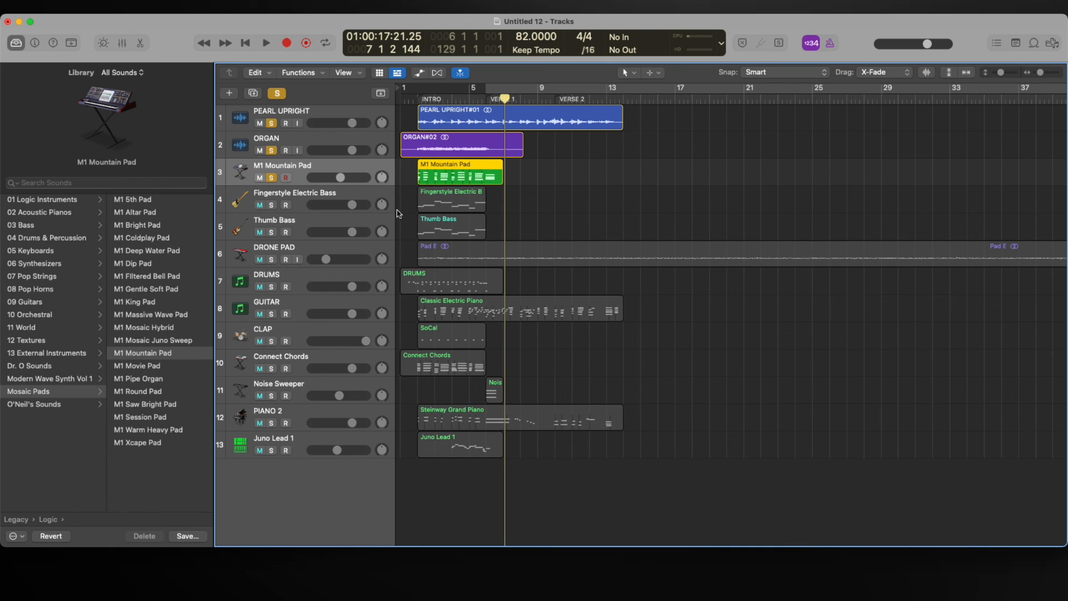
{"action": "left_click", "coordinate": [271, 314]}
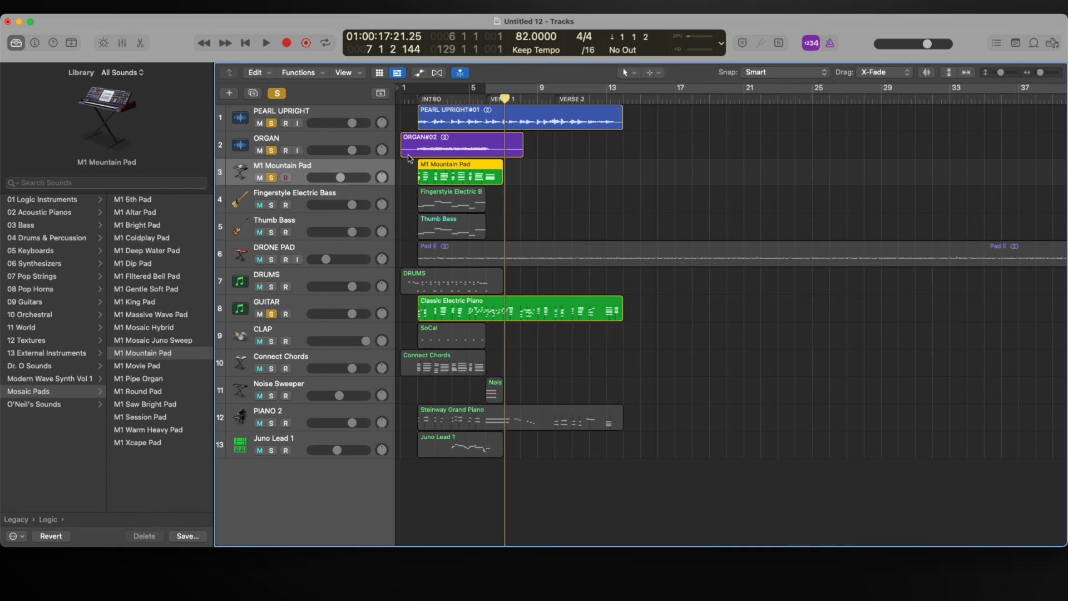
{"action": "left_click", "coordinate": [418, 100]}
{"action": "key", "text": "space"}
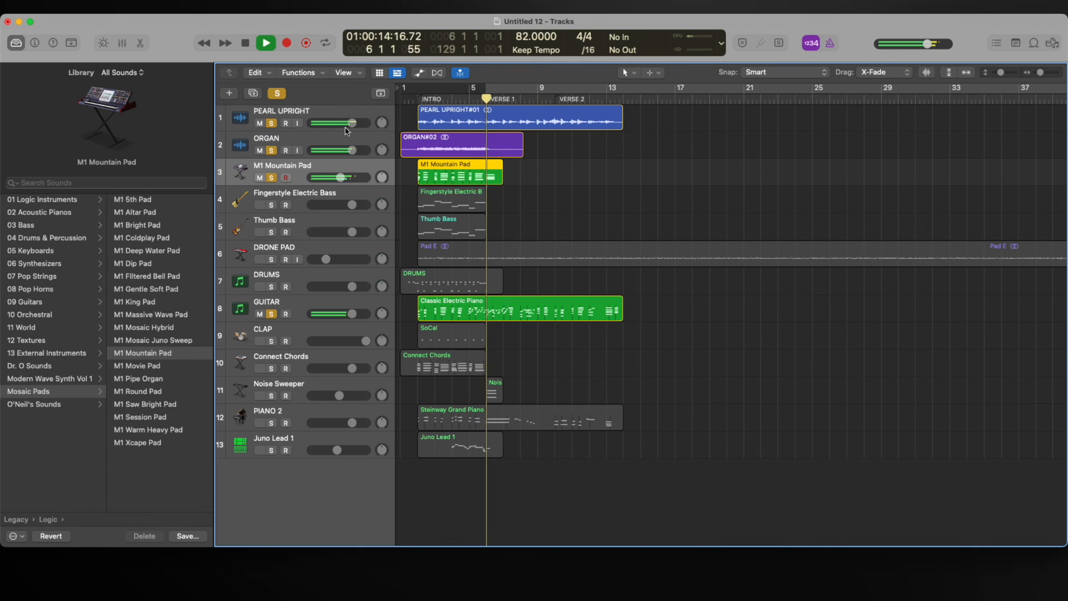
{"action": "key", "text": "space"}
Clear all track solos and return the playhead to the start of the INTRO at bar 2
{"action": "left_click", "coordinate": [278, 94]}
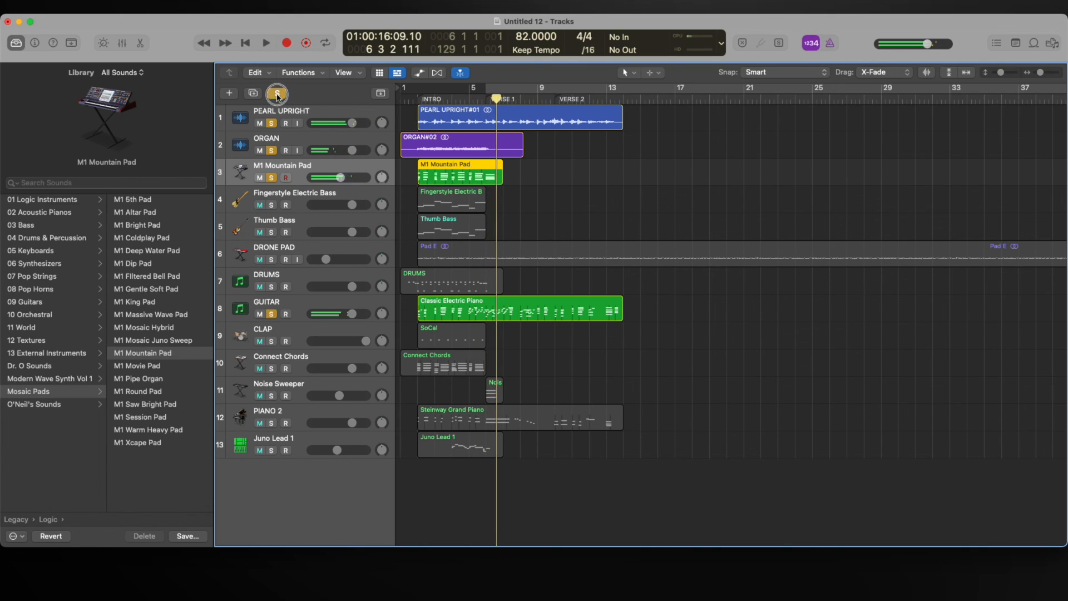
{"action": "left_click", "coordinate": [278, 95]}
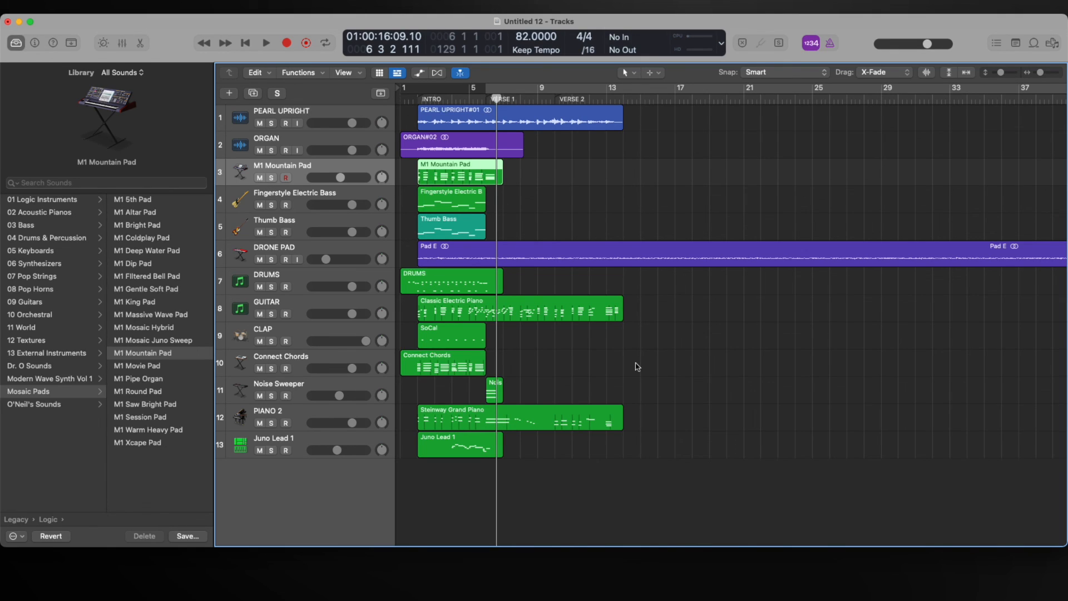
{"action": "left_click", "coordinate": [416, 98]}
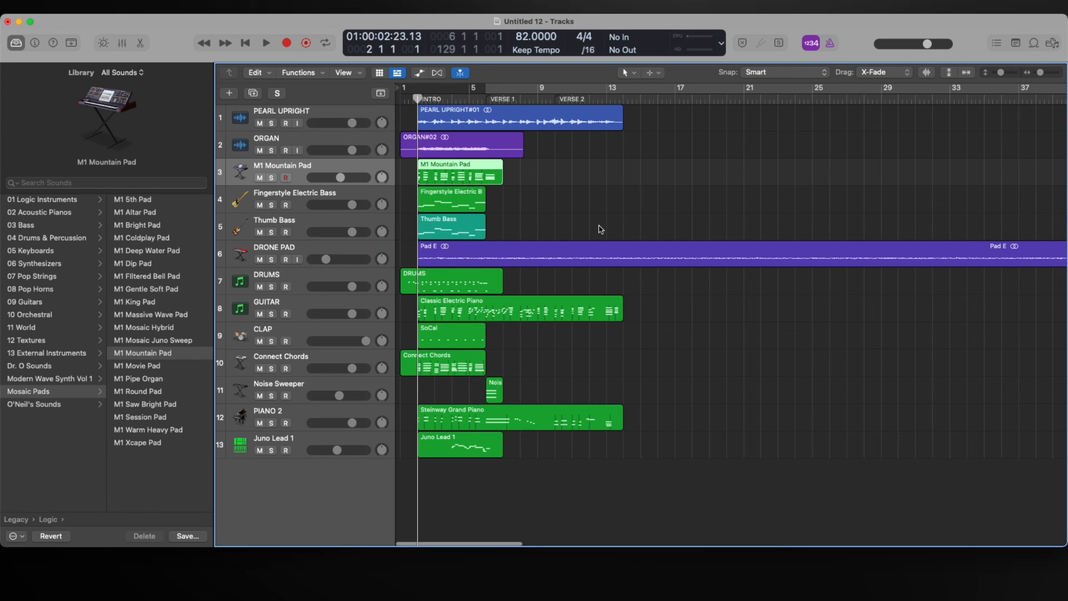
{"action": "scroll", "coordinate": [601, 229], "scroll_direction": "down", "scroll_amount": 6}
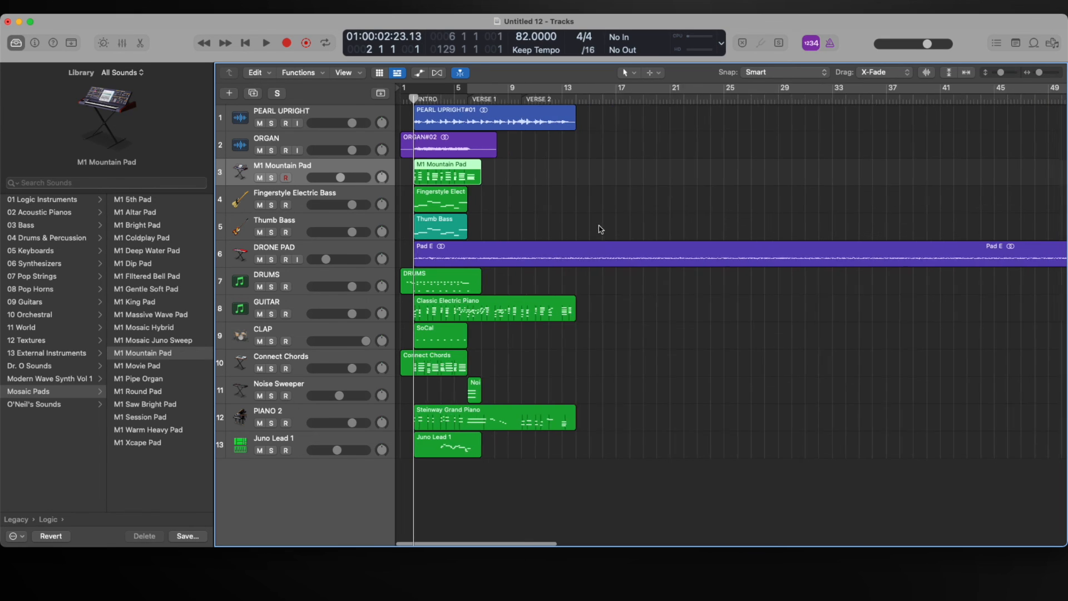
{"action": "scroll", "coordinate": [601, 230], "scroll_direction": "up", "scroll_amount": 10}
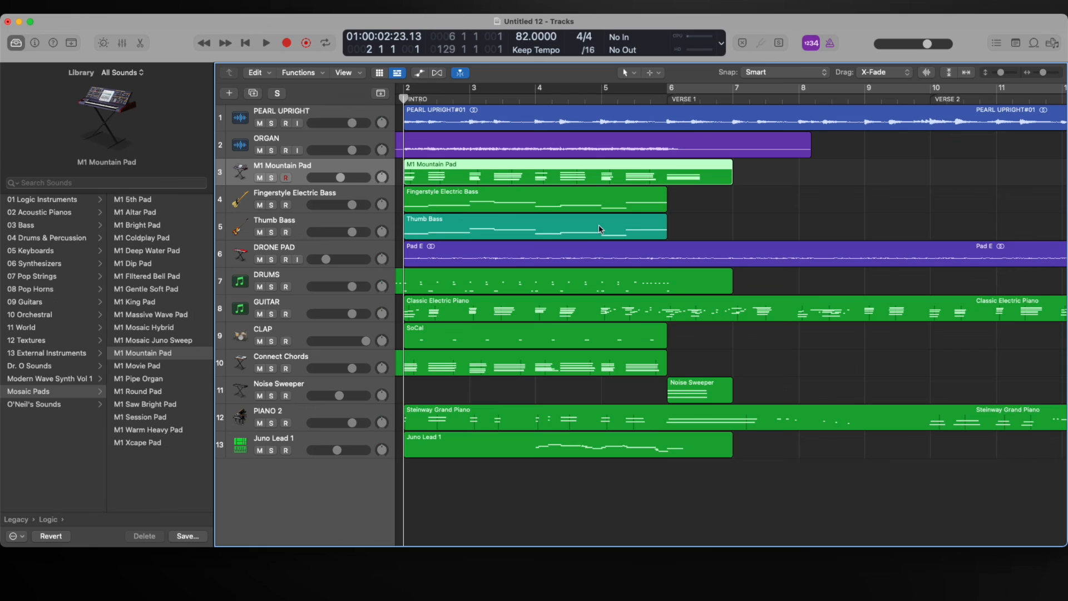
{"action": "scroll", "coordinate": [601, 229], "scroll_direction": "down", "scroll_amount": 8}
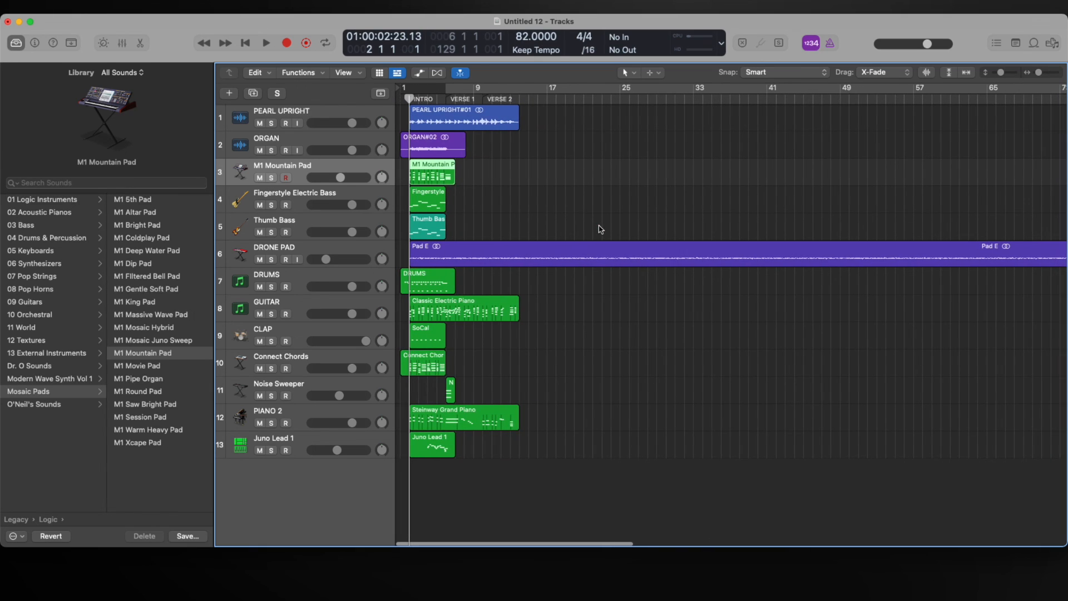
{"action": "scroll", "coordinate": [599, 228], "scroll_direction": "up", "scroll_amount": 3}
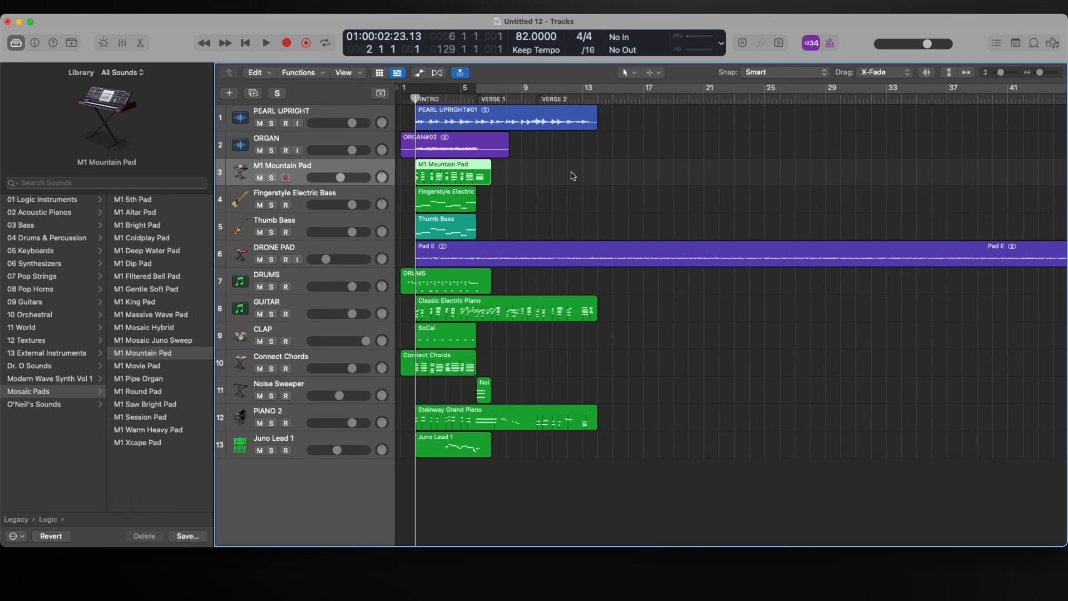